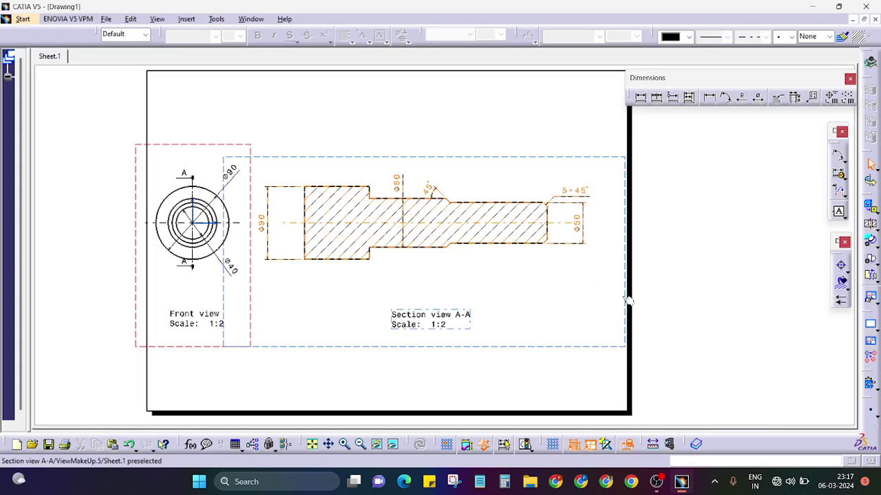
Zoom in on the section views and nudge the Ø60 dimension upward.
middle_drag(507, 299, 508, 280)
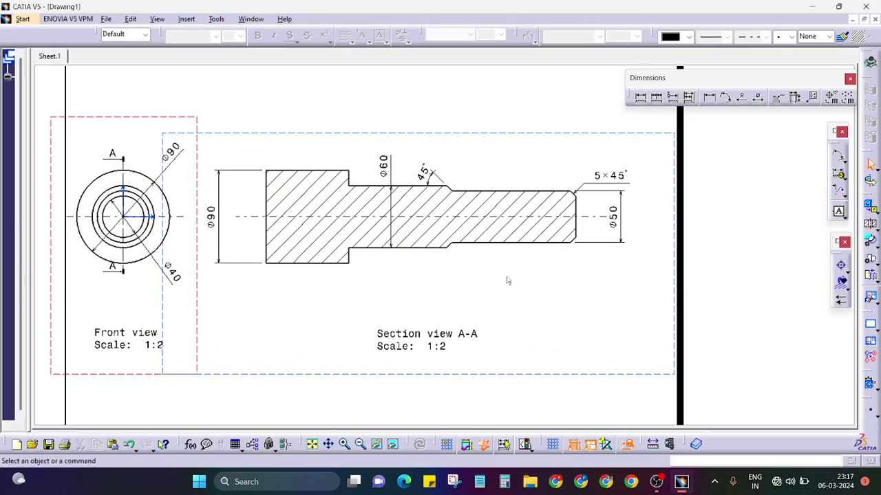
middle_drag(565, 290, 559, 295)
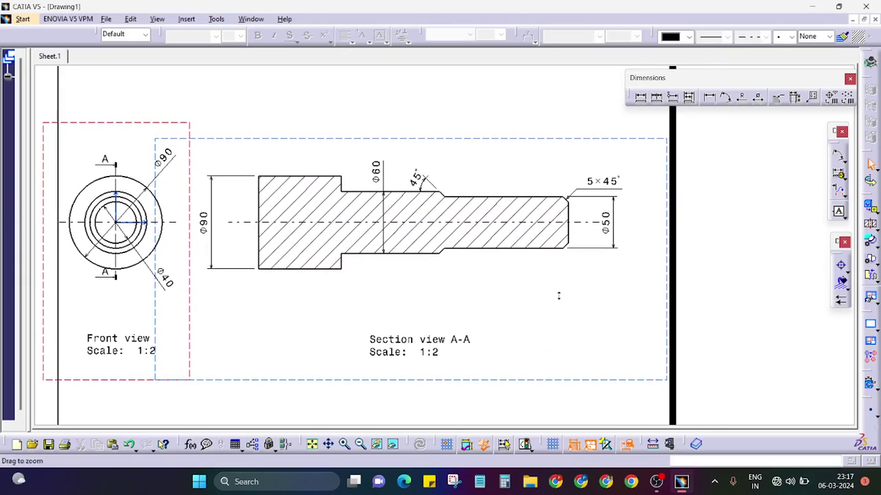
drag(377, 164, 376, 170)
click(397, 151)
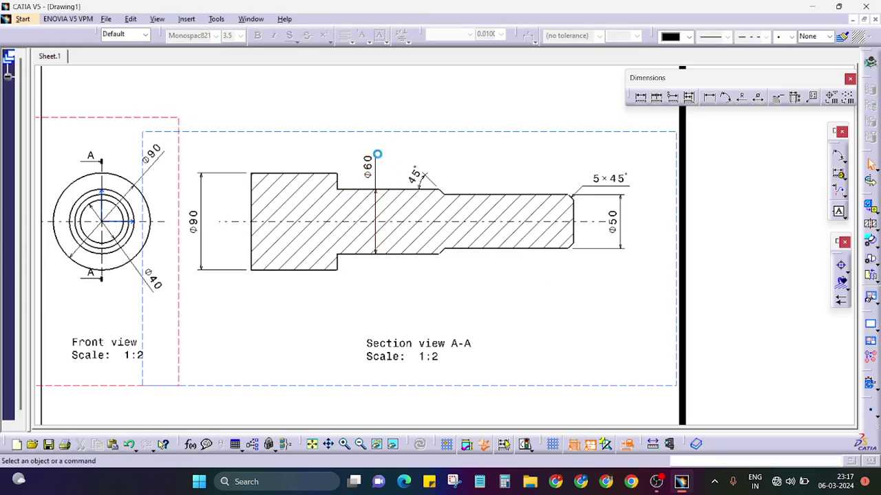
Inspect the 3D shaft in Part1, then return to Drawing1 and select the Section view A-A label.
key(ctrl+Tab)
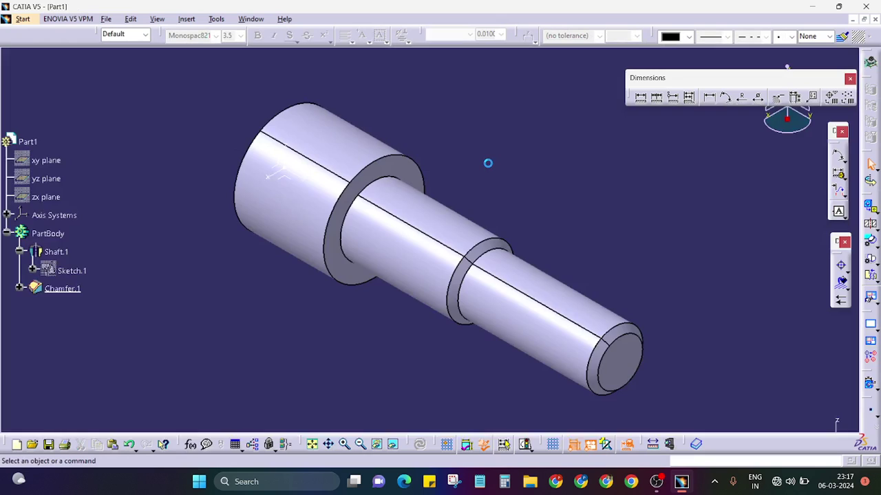
drag(204, 52, 748, 427)
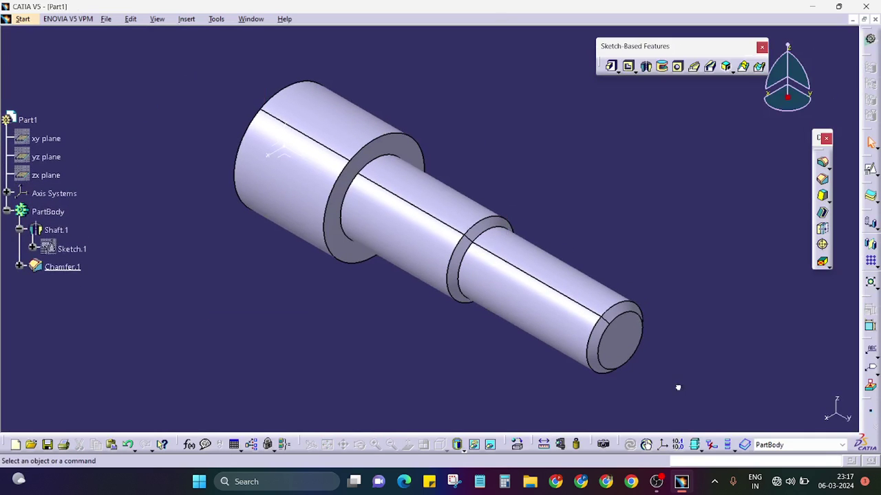
middle_drag(572, 224, 551, 208)
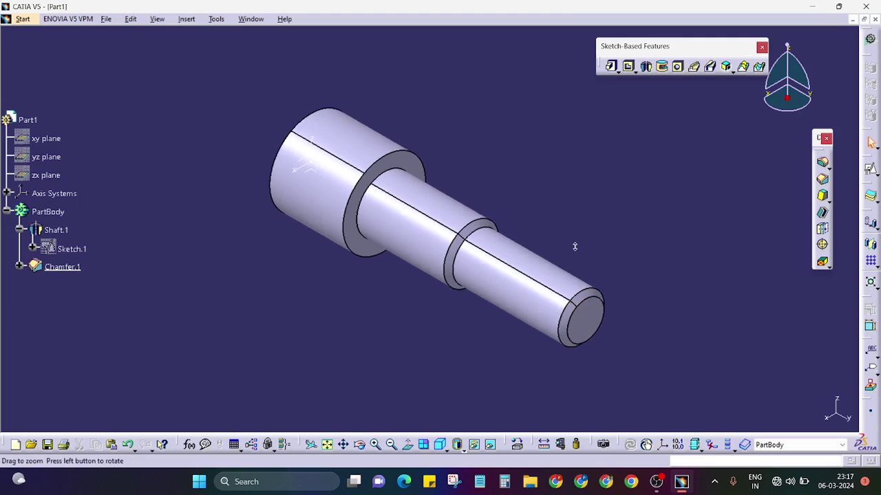
key(ctrl+Tab)
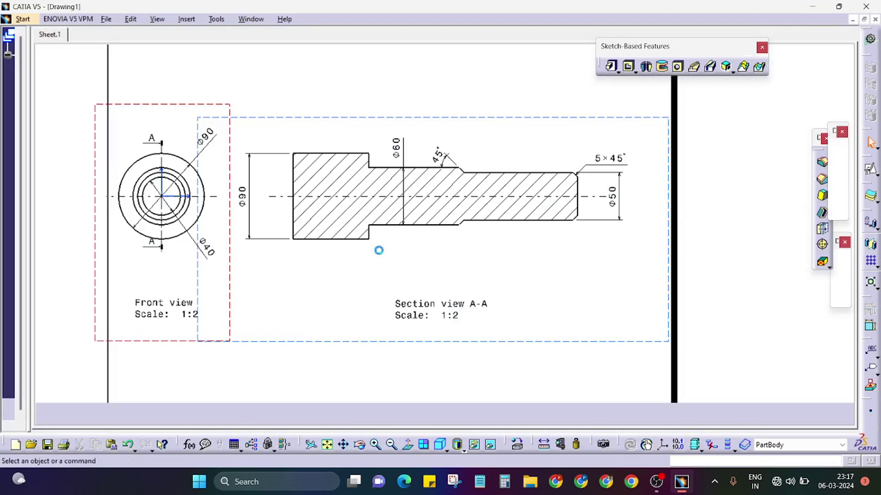
click(458, 334)
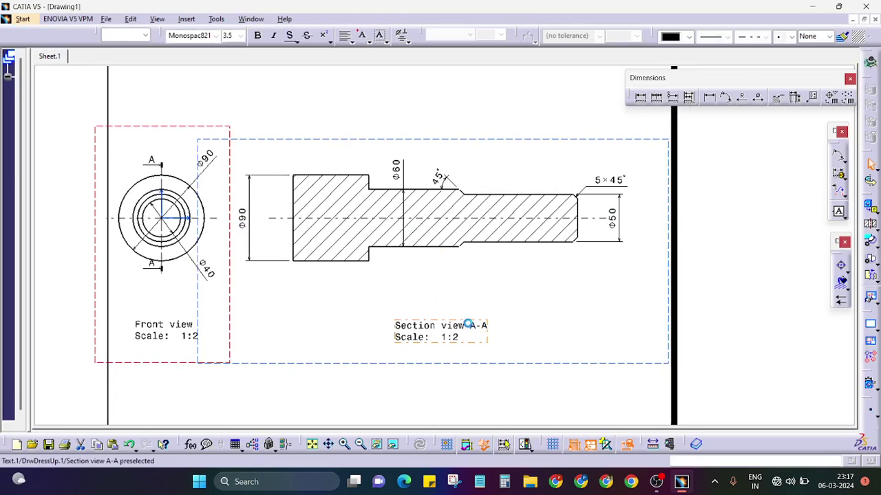
Shift the Ø90 dimension slightly right and raise the Ø60 dimension text on section A-A.
click(550, 297)
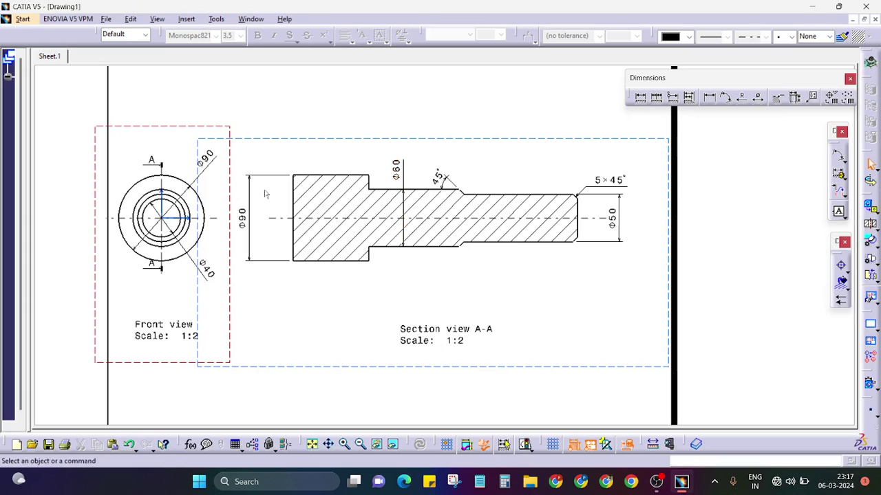
drag(242, 236, 255, 233)
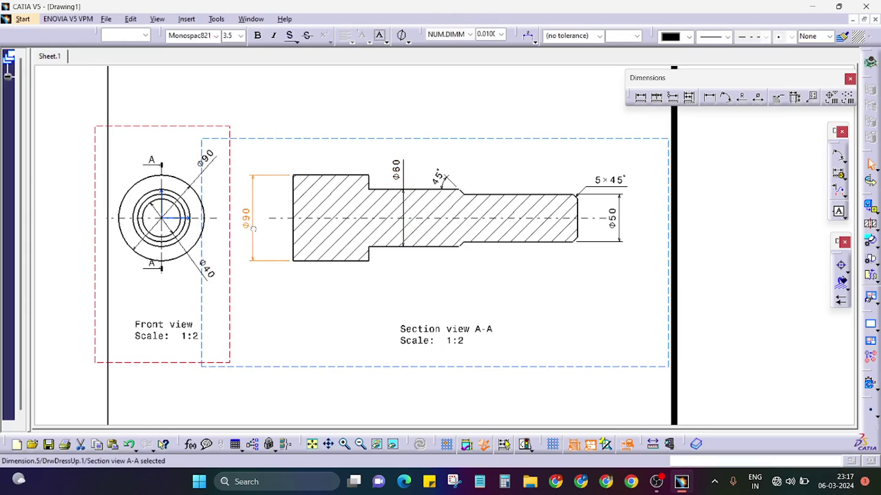
click(271, 201)
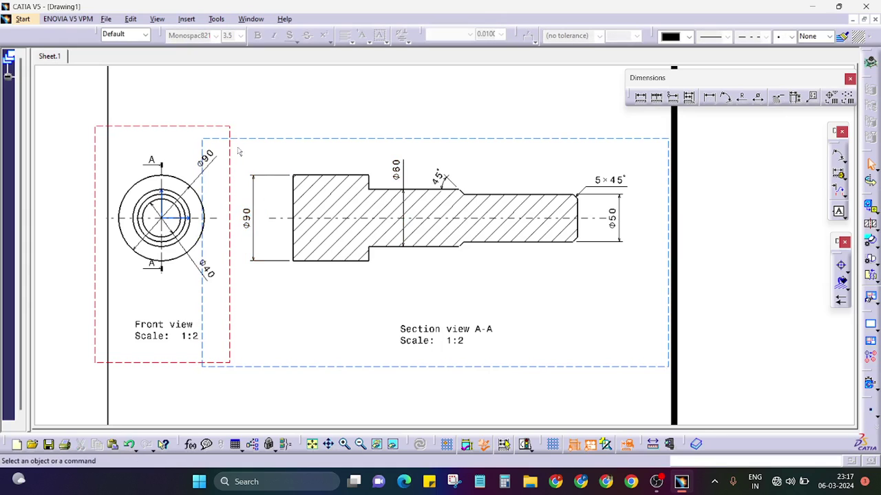
click(397, 165)
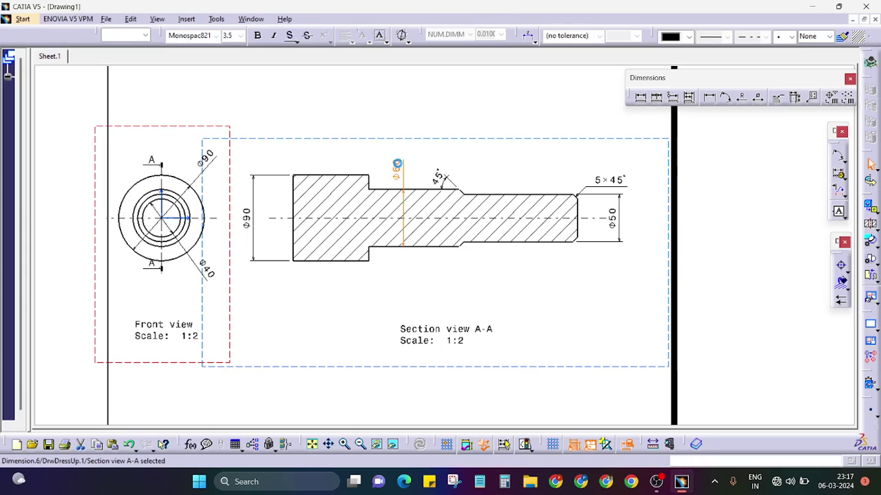
drag(397, 165, 396, 167)
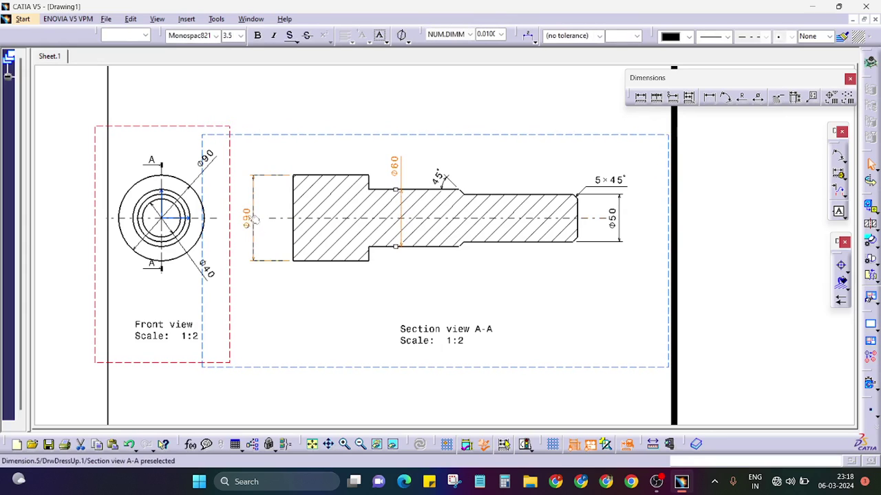
click(473, 307)
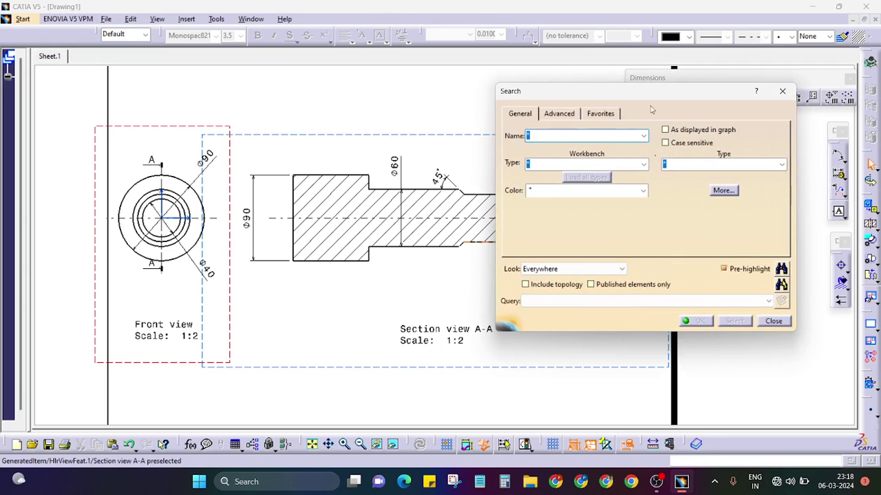
Search by the Ø60 dimension's type to select all seven dimensions in the drawing.
click(715, 164)
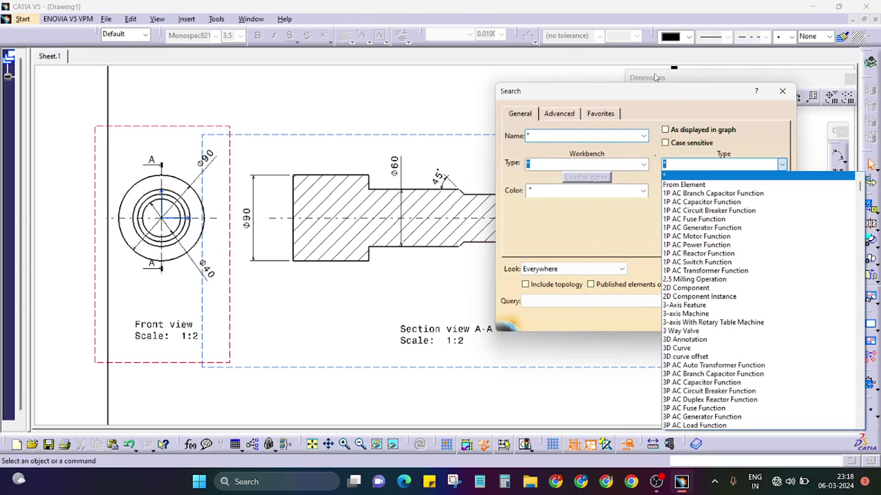
click(715, 184)
click(396, 167)
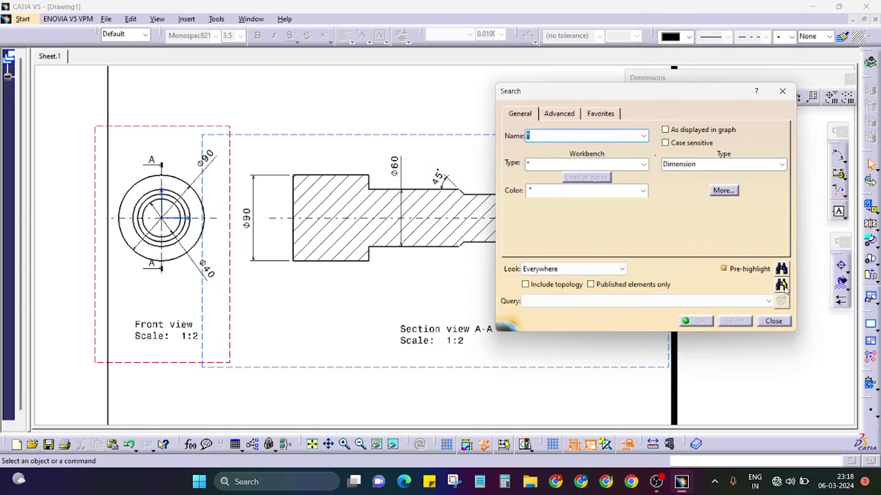
click(783, 284)
middle_drag(465, 297, 497, 315)
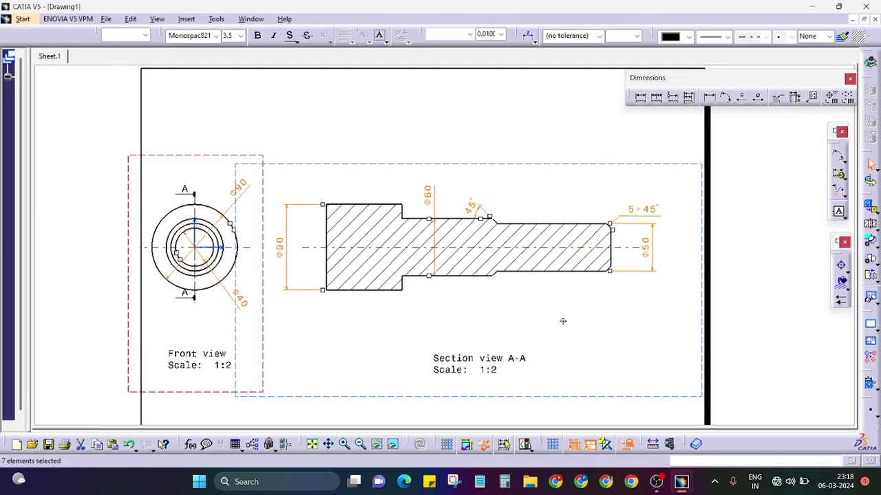
ctrl+middle_drag(562, 319, 409, 136)
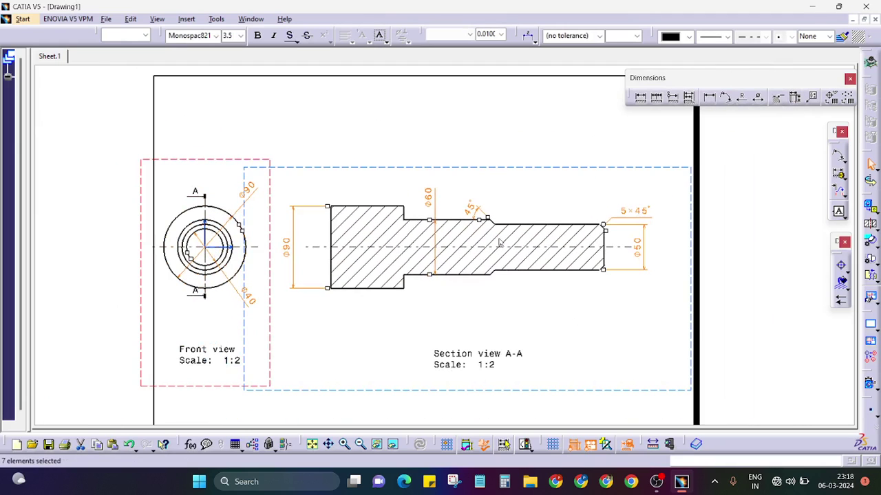
In the selected dimensions' Value properties, turn on Show dual value positioned Below.
right_click(428, 195)
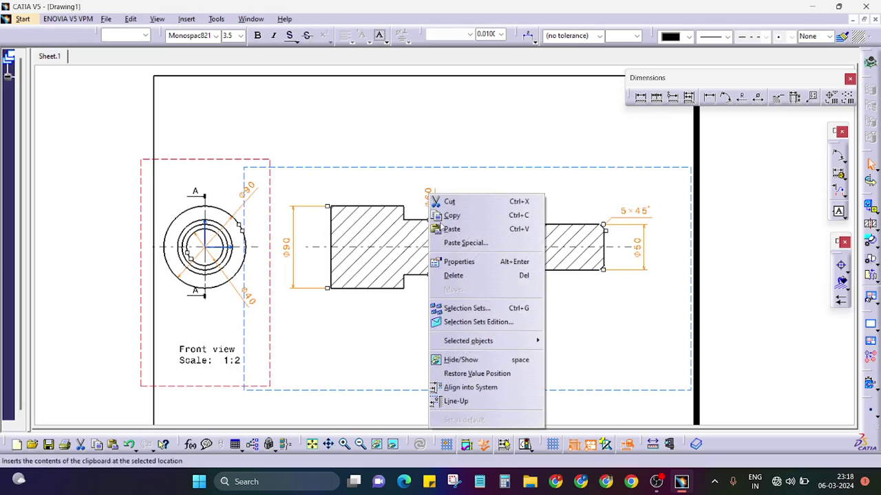
click(516, 264)
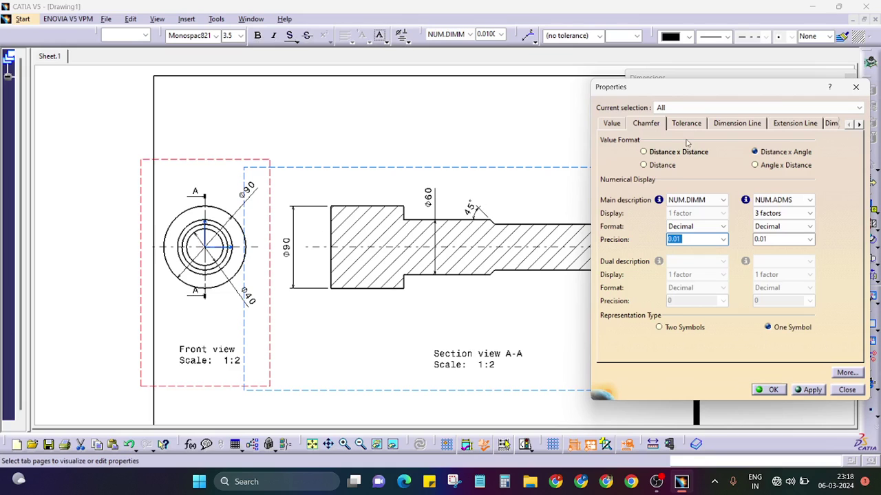
click(612, 123)
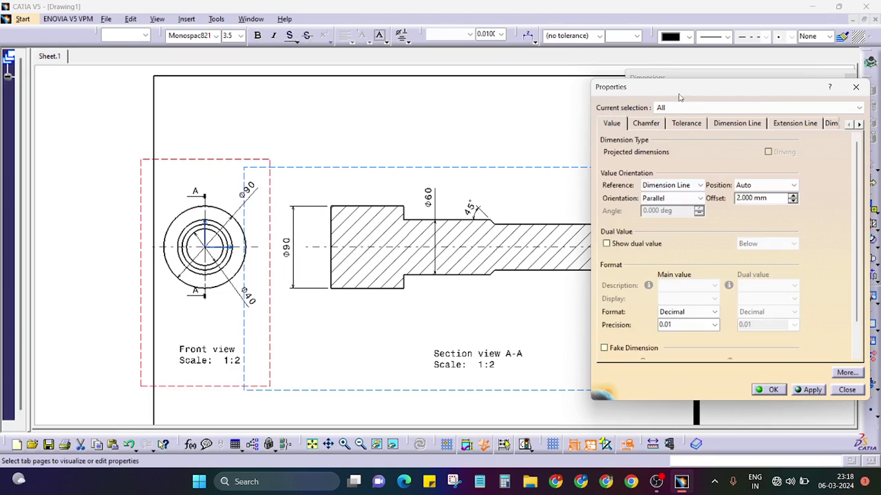
drag(692, 91, 686, 61)
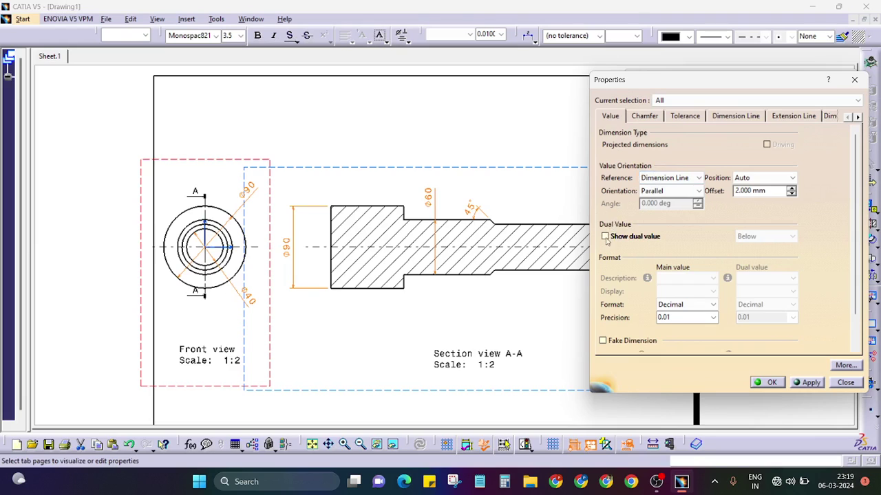
click(605, 237)
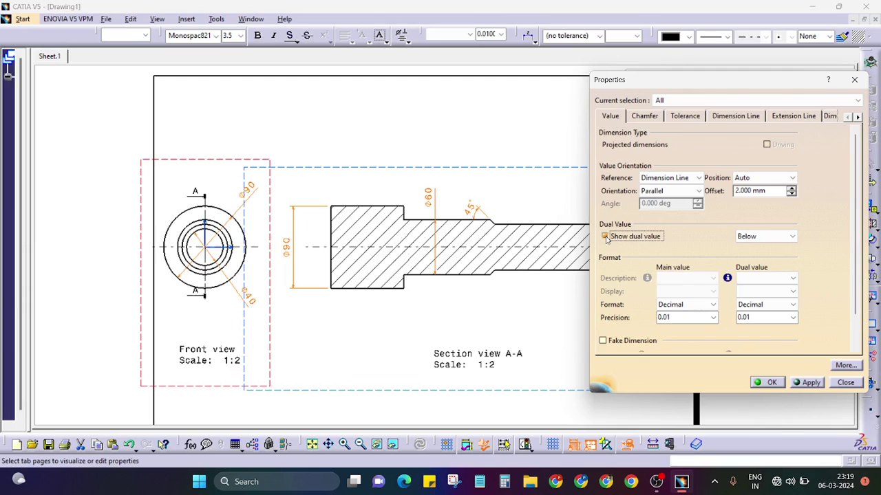
click(771, 278)
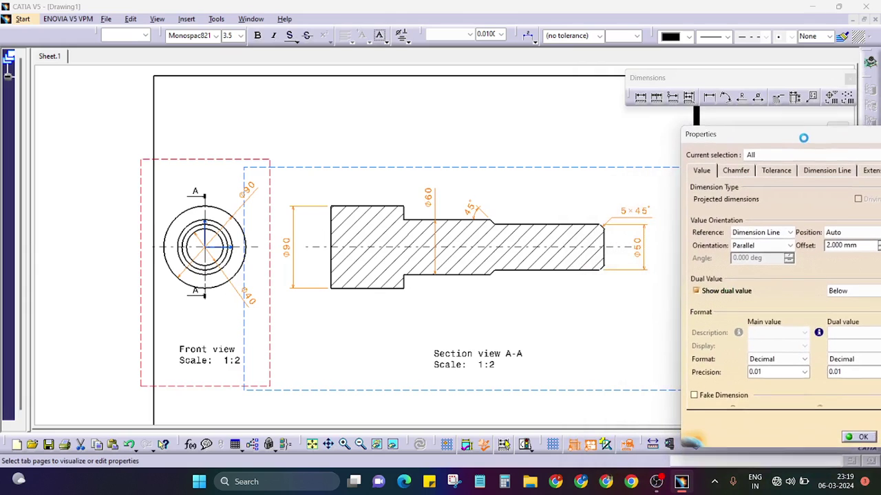
drag(713, 86, 805, 140)
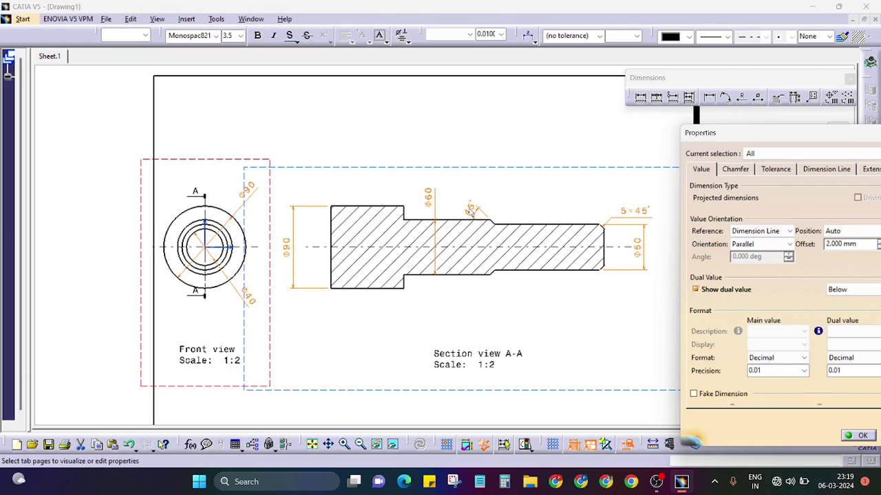
drag(775, 138, 596, 70)
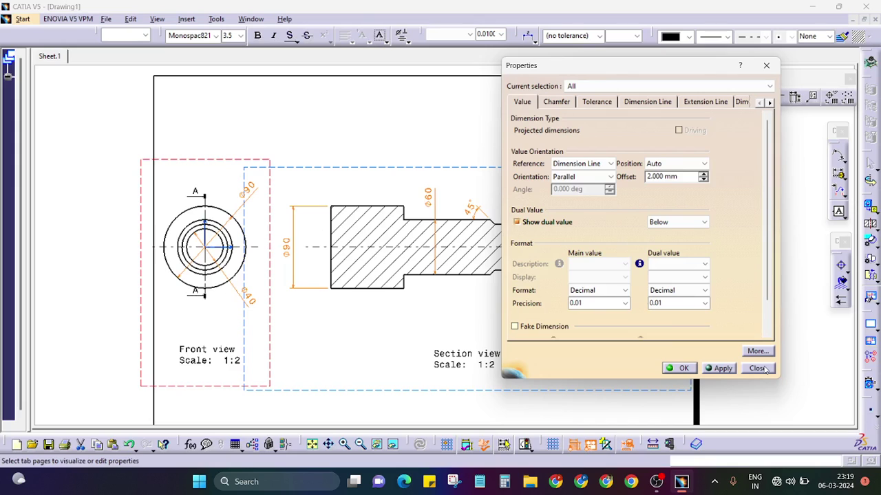
click(757, 369)
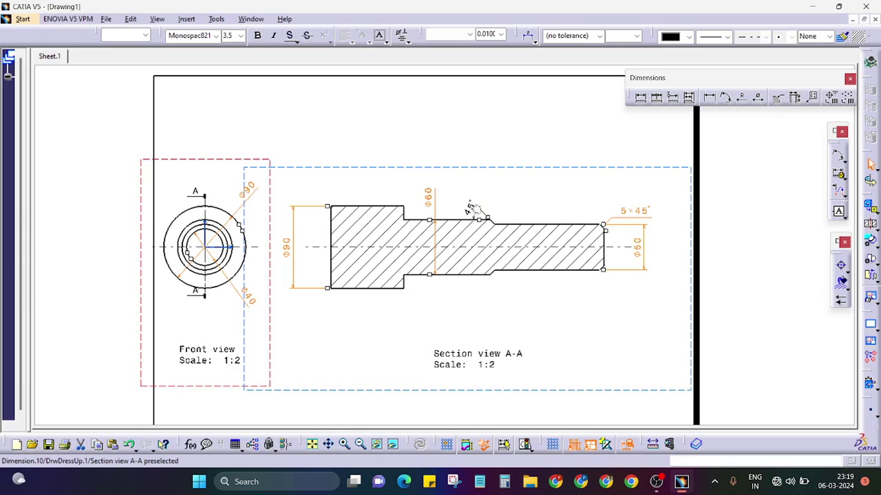
click(472, 208)
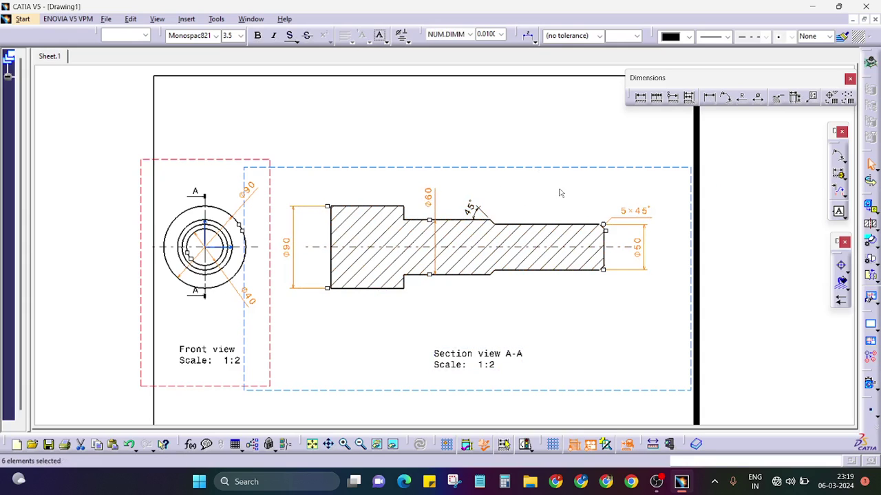
right_click(426, 200)
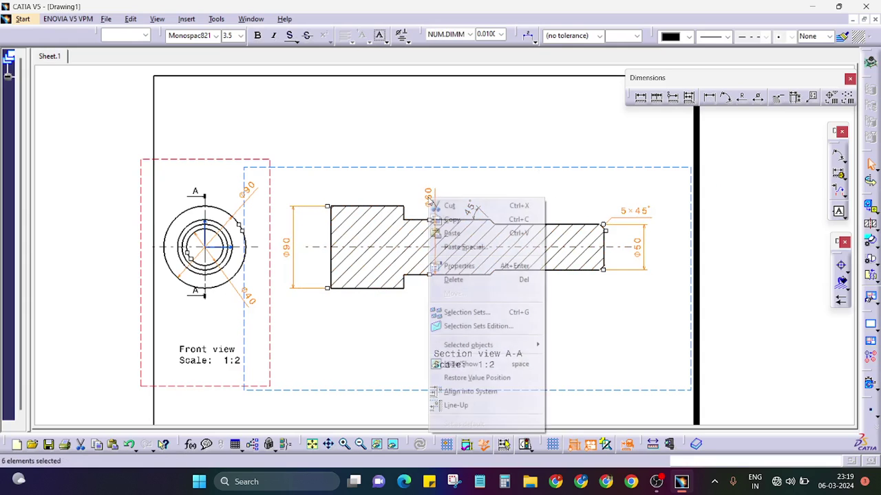
click(468, 265)
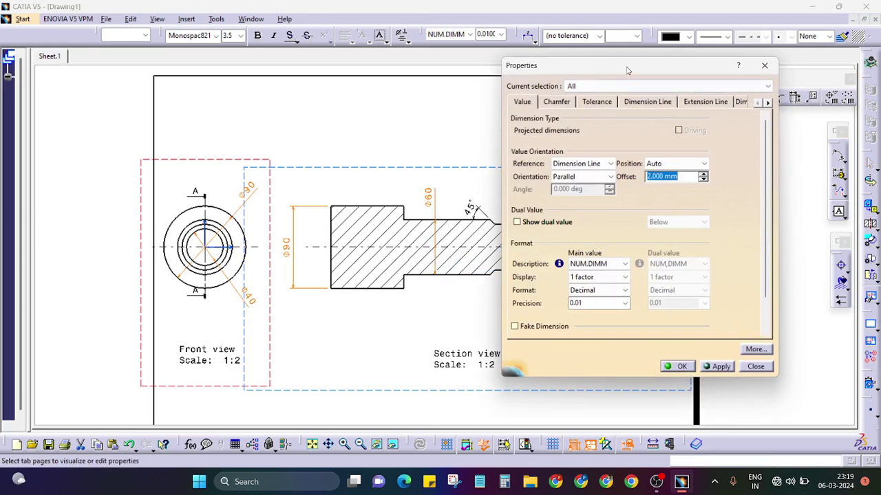
mouse_move(626, 69)
mouse_down()
mouse_move(788, 111)
mouse_move(649, 101)
mouse_up()
click(725, 101)
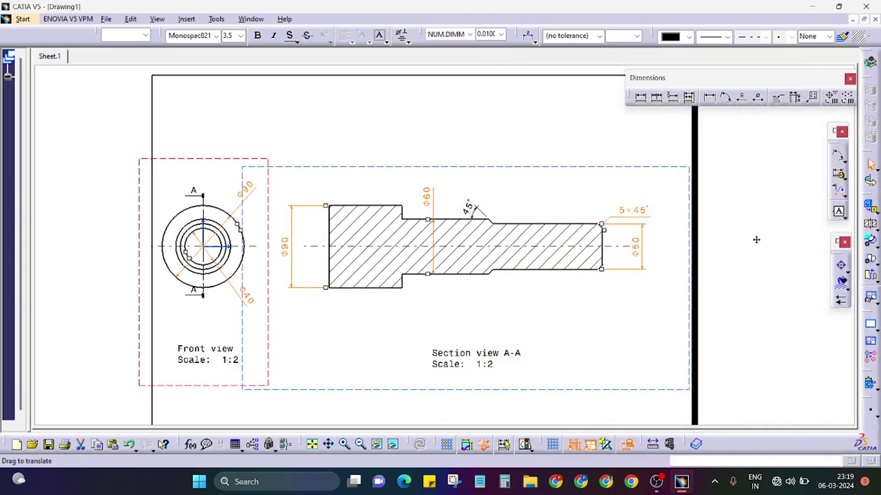
middle_drag(755, 240, 675, 216)
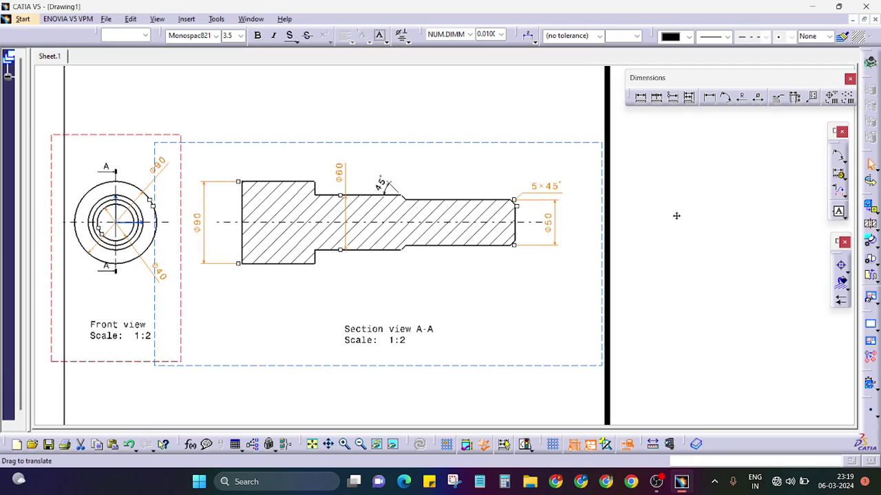
Open the six dimensions' properties and show the dual value below the main value.
key(alt+Return)
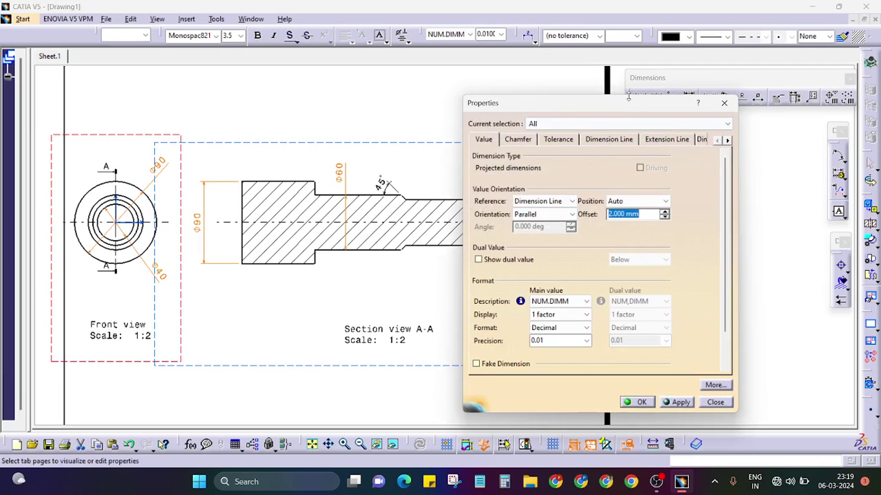
drag(635, 110, 748, 105)
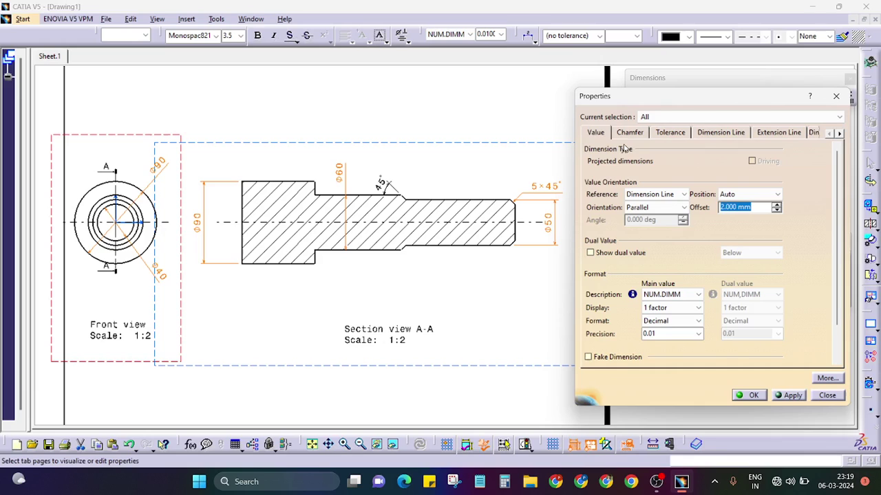
click(596, 132)
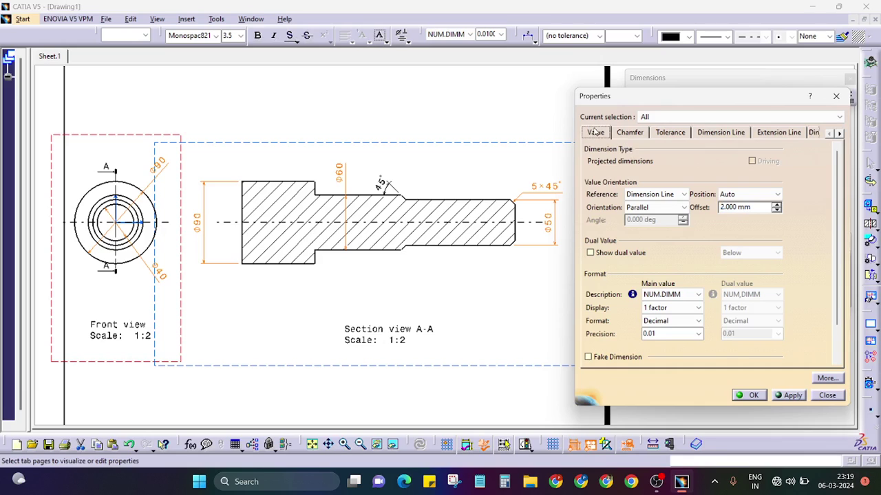
click(591, 253)
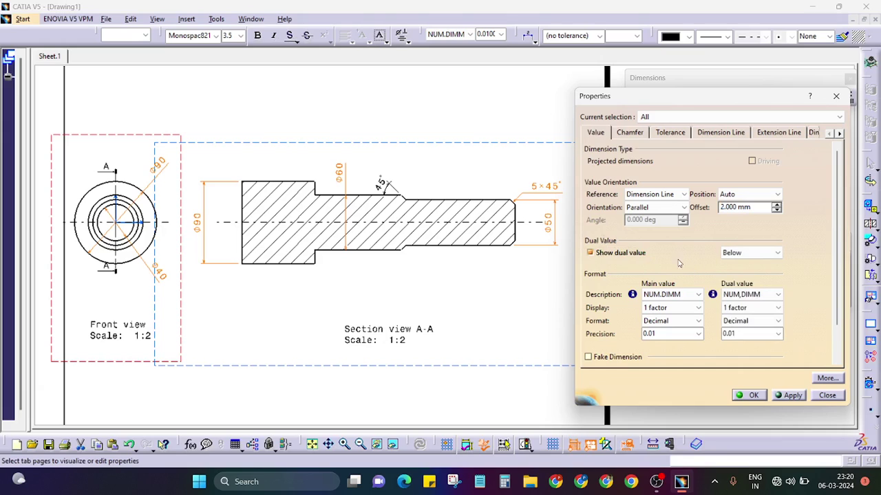
click(755, 253)
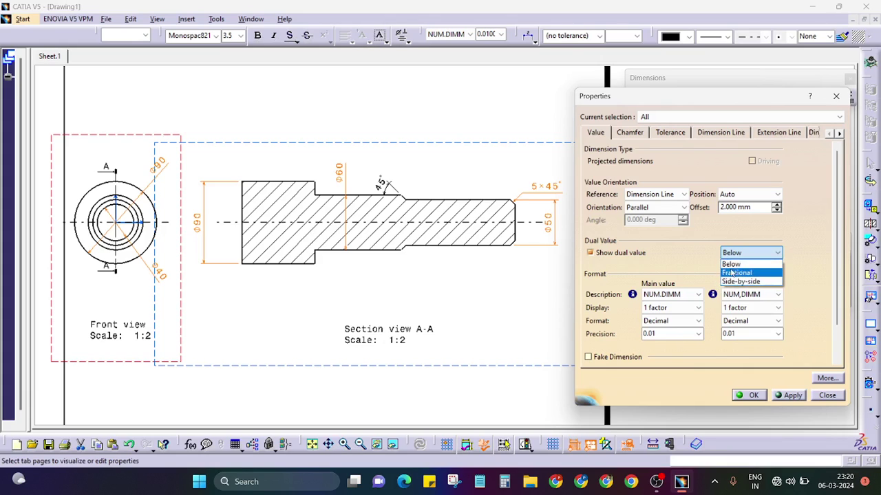
click(740, 265)
click(756, 253)
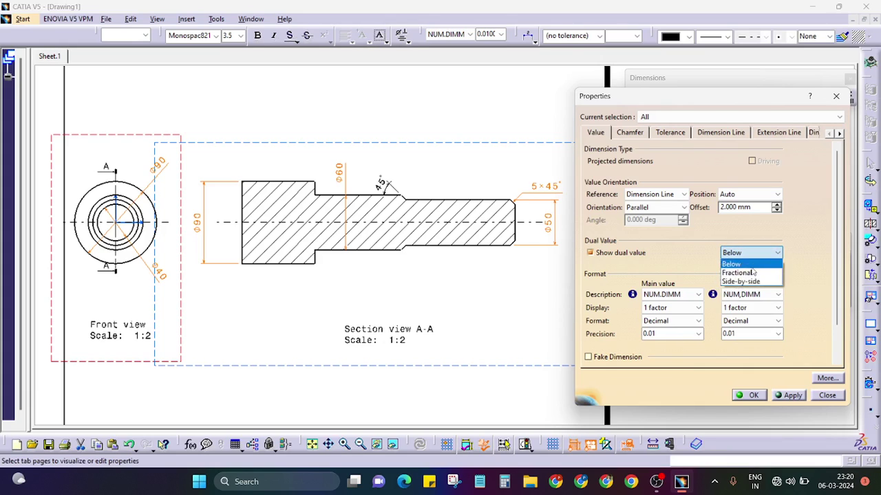
click(749, 265)
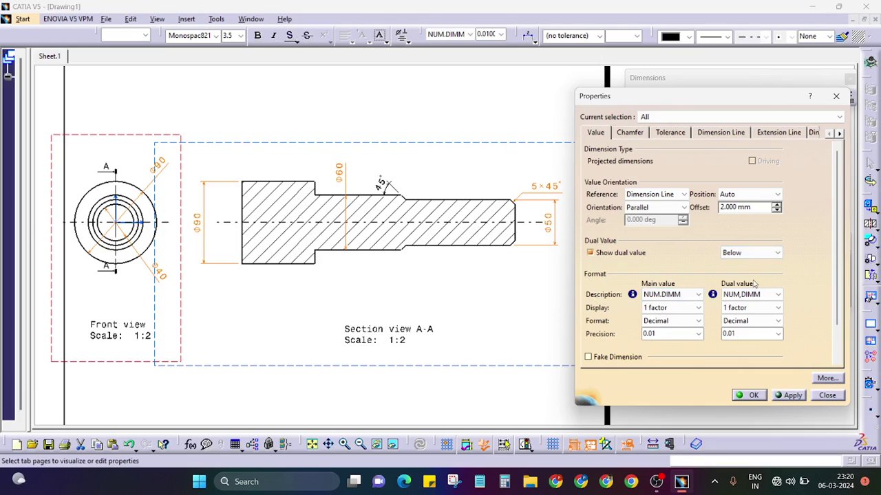
Set the main unit to inches, try fractional format, then revert to decimal and apply.
click(664, 296)
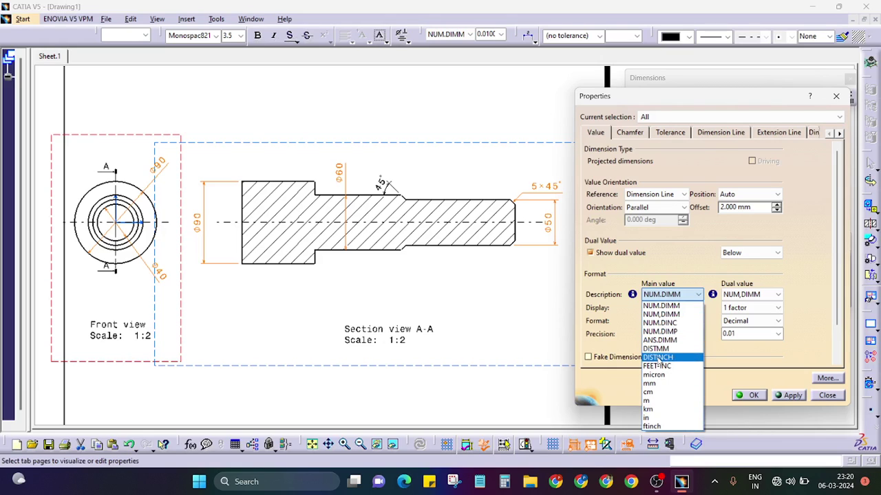
click(659, 358)
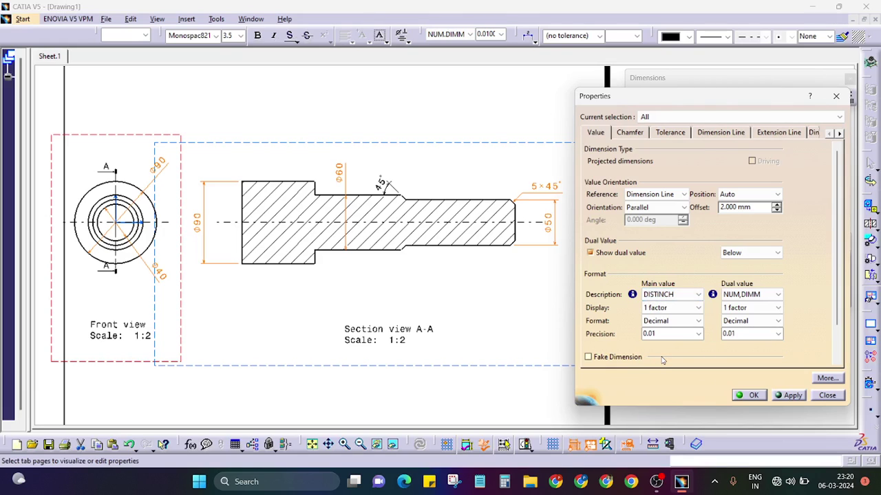
click(655, 312)
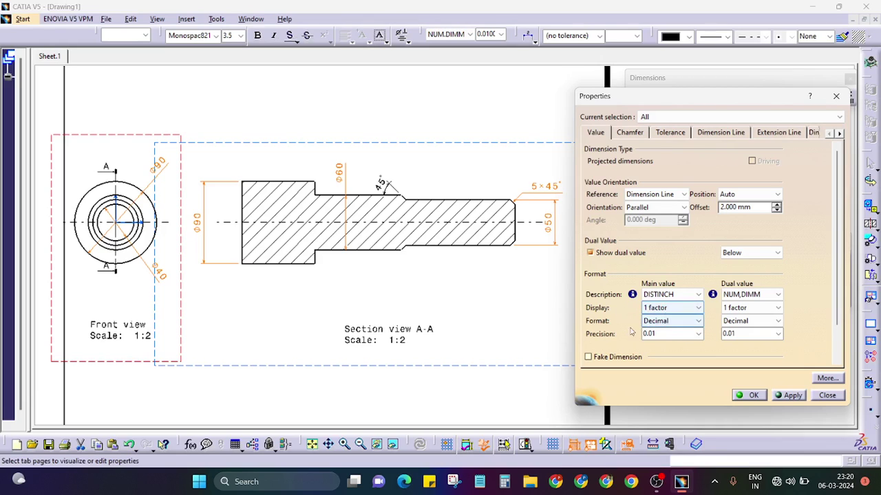
click(671, 321)
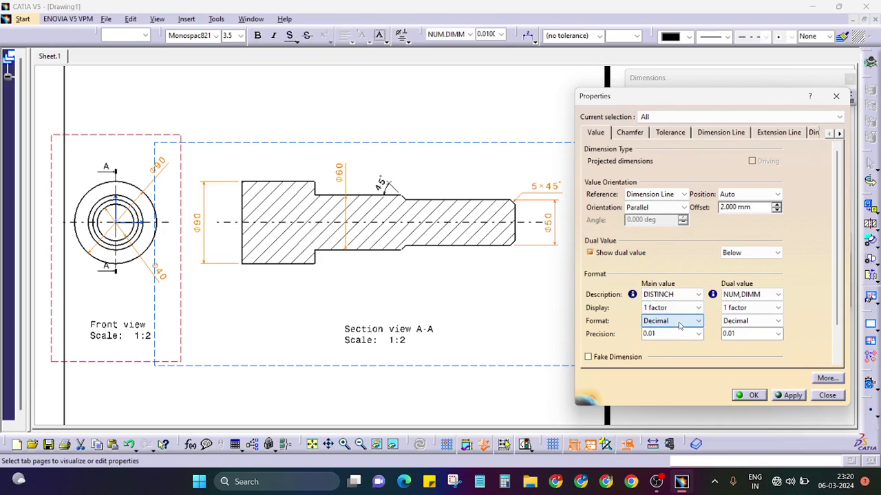
click(673, 322)
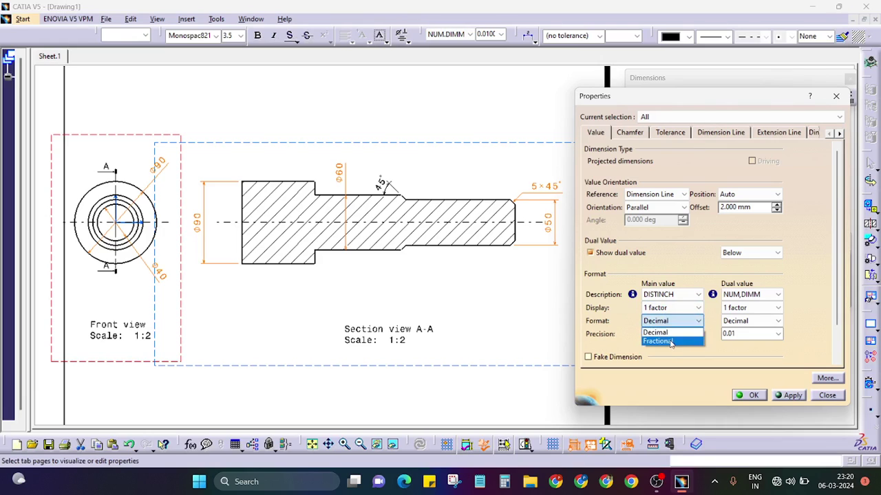
click(671, 342)
click(788, 397)
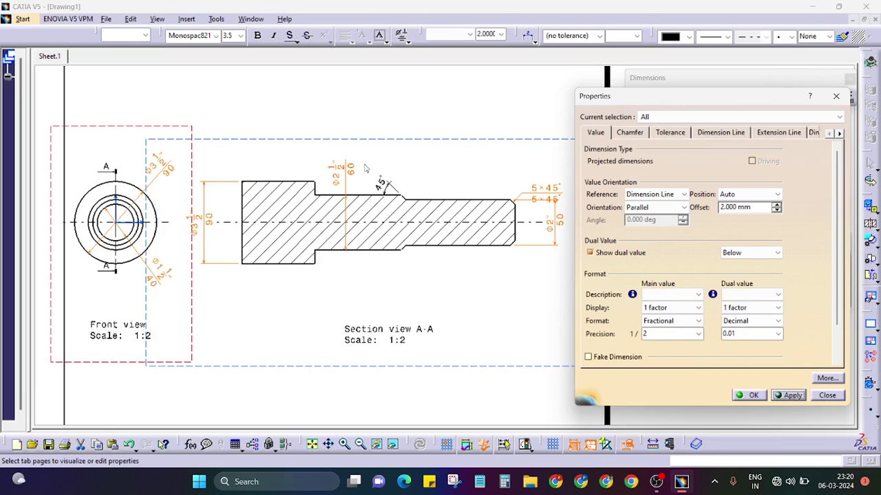
click(666, 295)
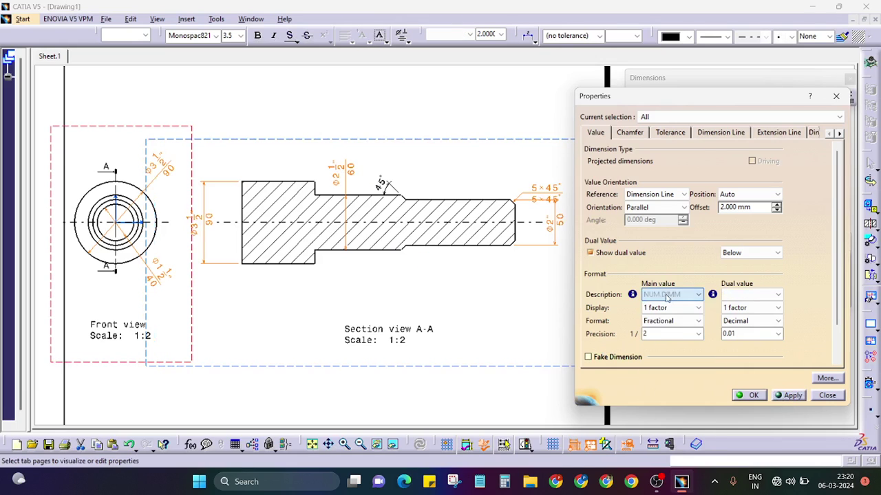
click(678, 320)
click(671, 336)
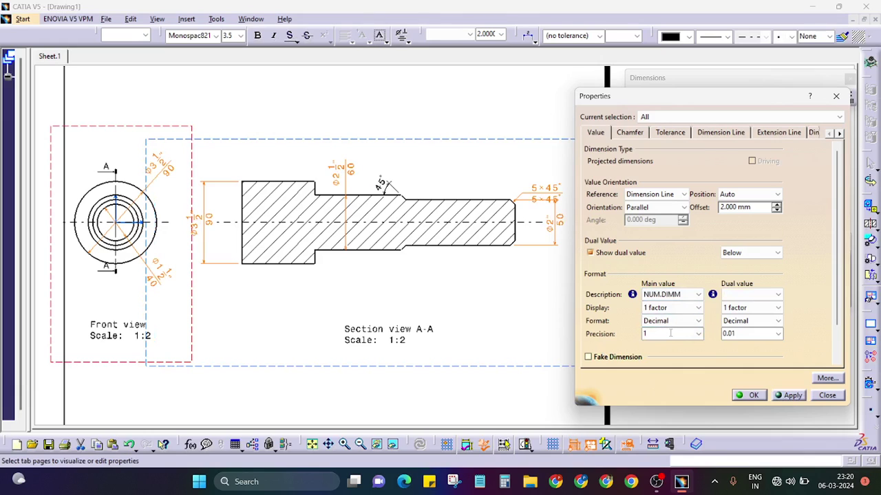
click(803, 399)
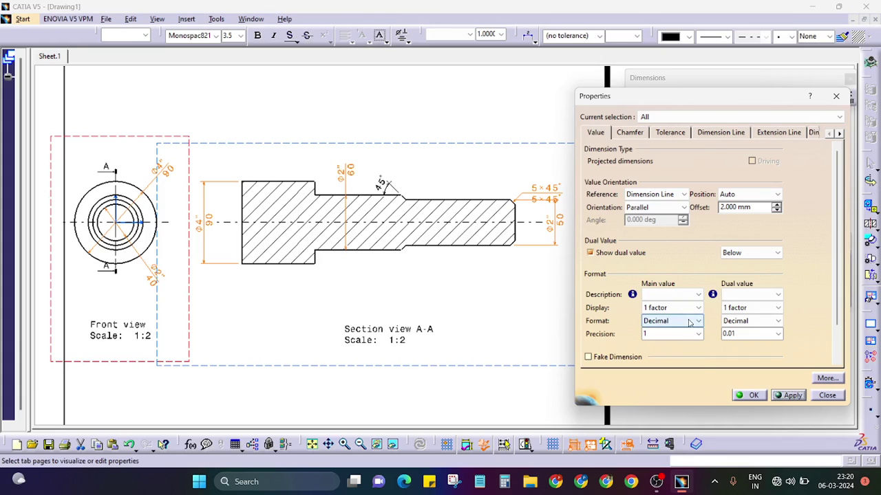
Set main value to DISTINCH at 0.001 and dual value to DISTMM at 0.01, and apply.
click(685, 294)
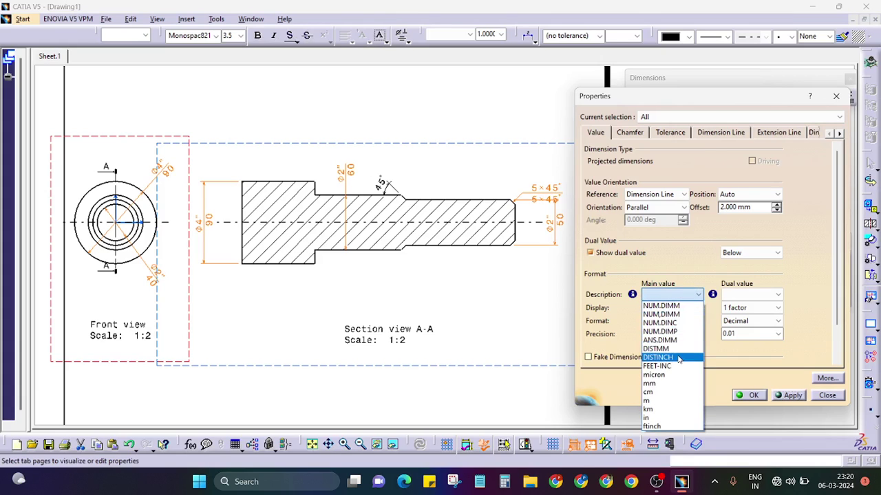
click(679, 357)
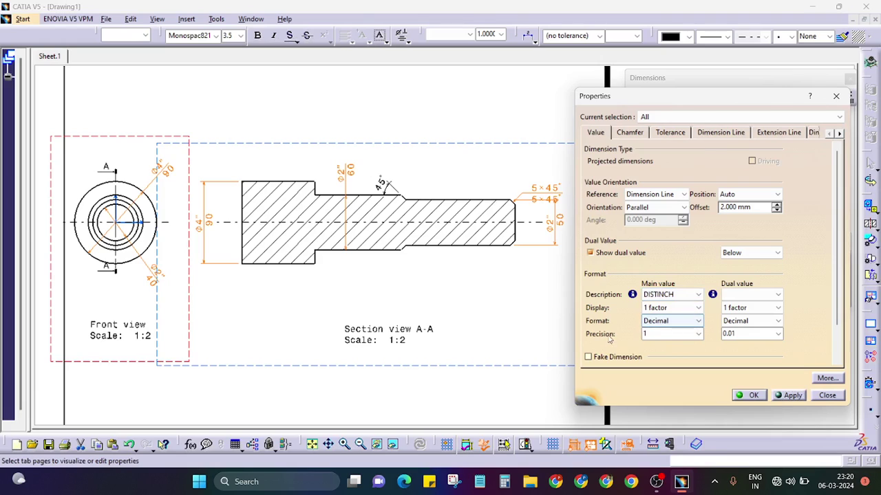
click(698, 334)
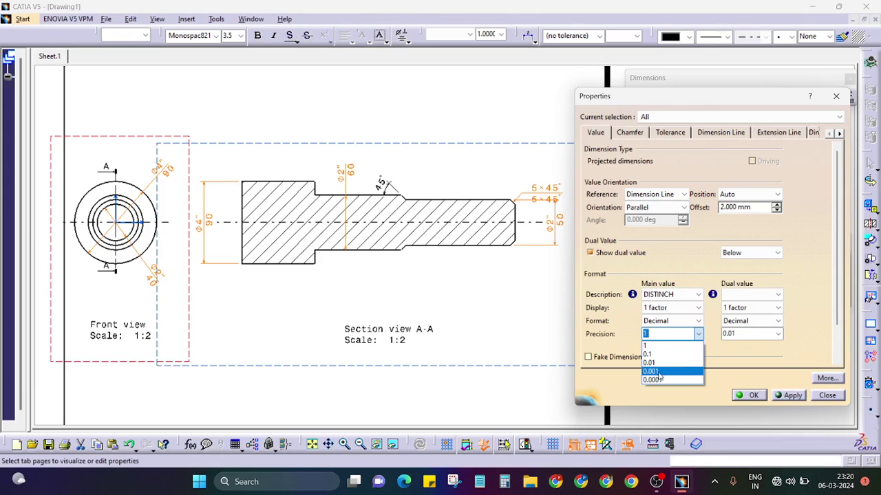
click(662, 372)
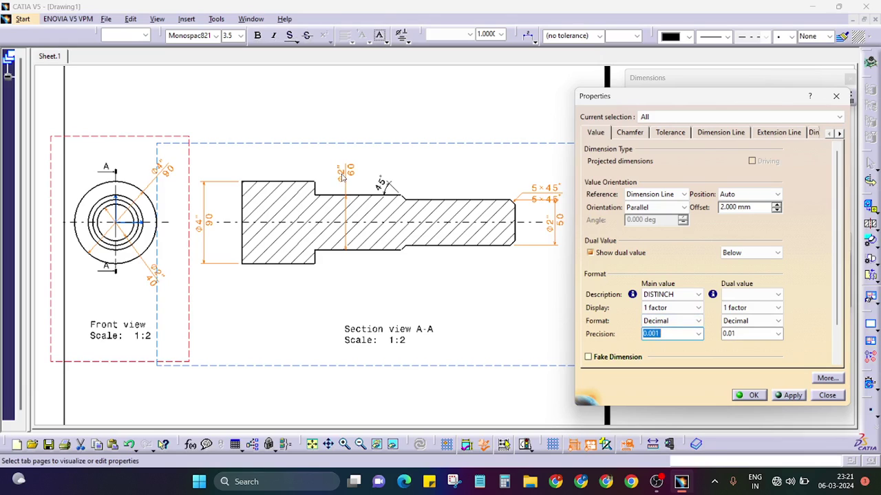
click(659, 333)
click(748, 296)
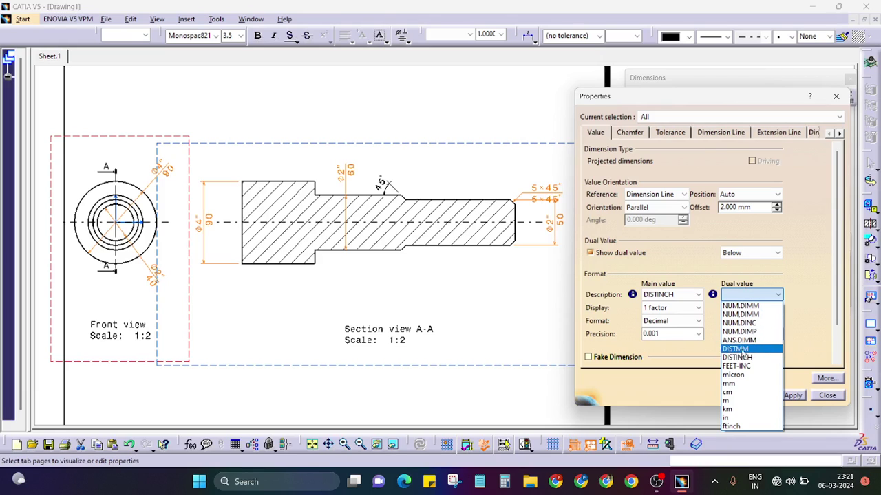
click(736, 351)
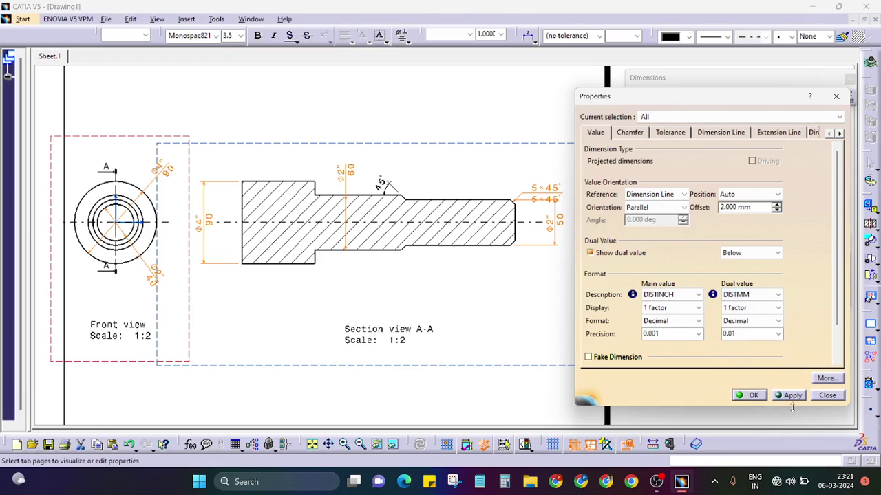
click(778, 334)
click(754, 333)
click(793, 397)
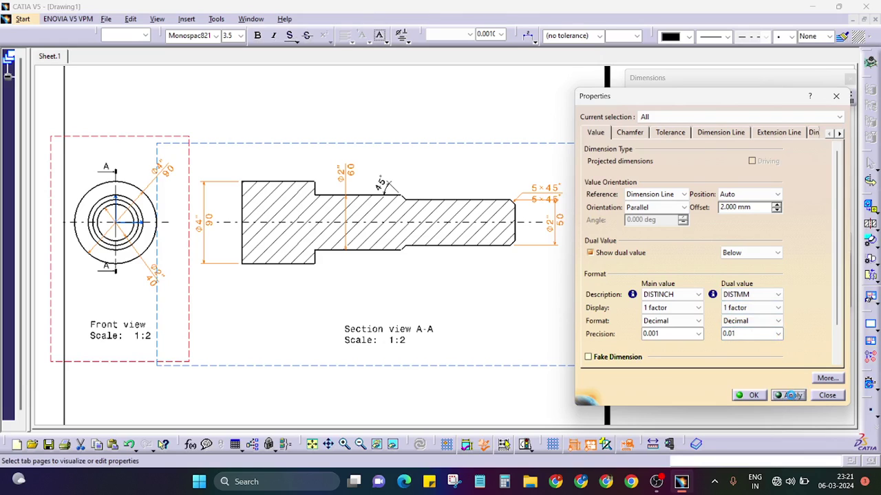
Apply the dual-unit settings, close properties, and move the Ø2.362 dimension text slightly up.
click(750, 395)
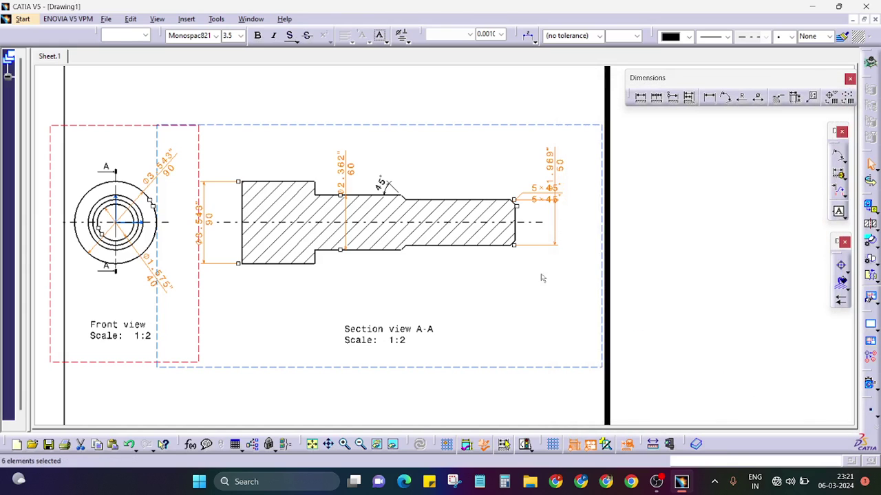
click(470, 287)
mouse_move(431, 279)
middle_down()
mouse_move(589, 276)
mouse_move(544, 300)
middle_up()
click(461, 186)
drag(461, 186, 461, 174)
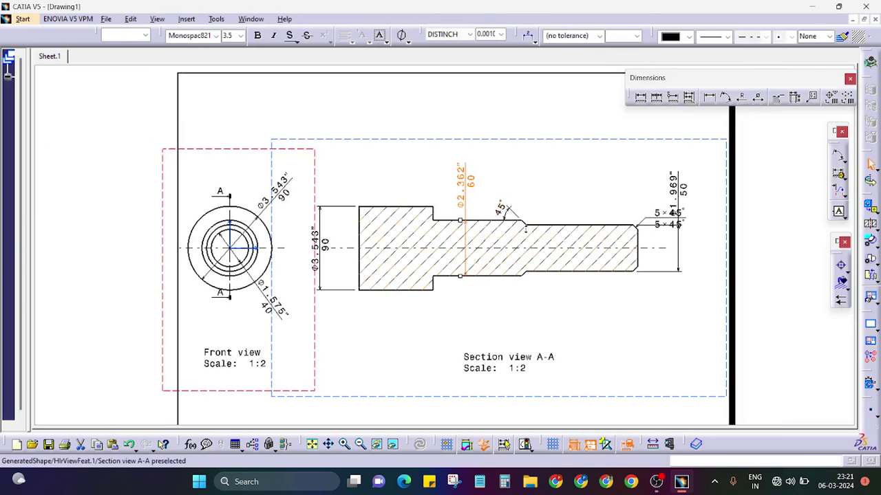
middle_drag(463, 198, 480, 264)
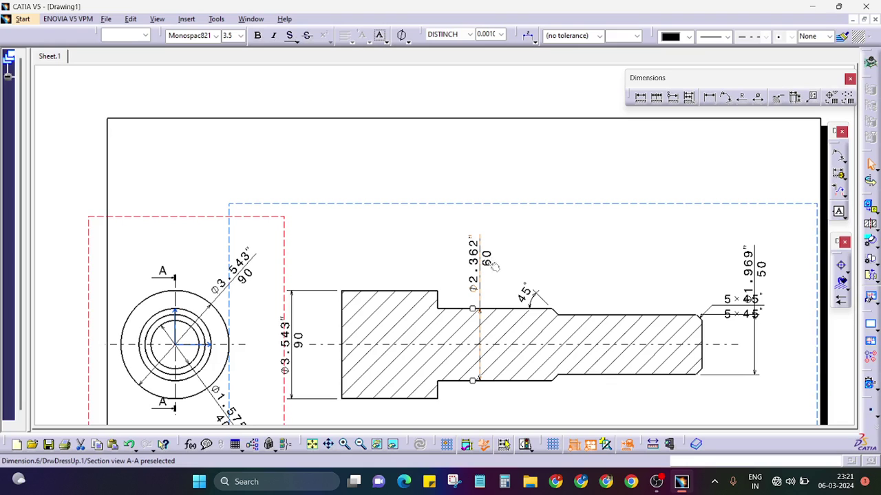
click(479, 264)
mouse_move(480, 265)
middle_down()
mouse_move(581, 225)
mouse_move(466, 149)
middle_up()
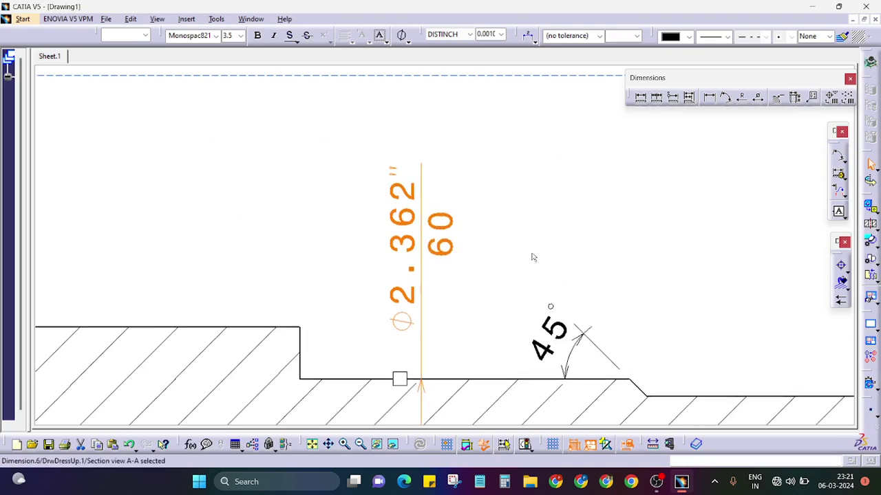
click(530, 255)
middle_drag(520, 178, 463, 199)
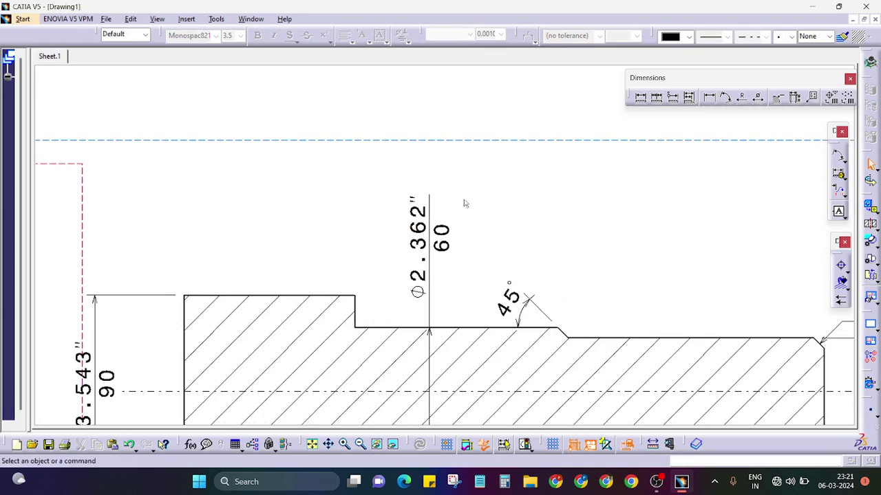
click(419, 223)
mouse_move(419, 222)
middle_down()
mouse_move(480, 216)
mouse_move(541, 187)
middle_up()
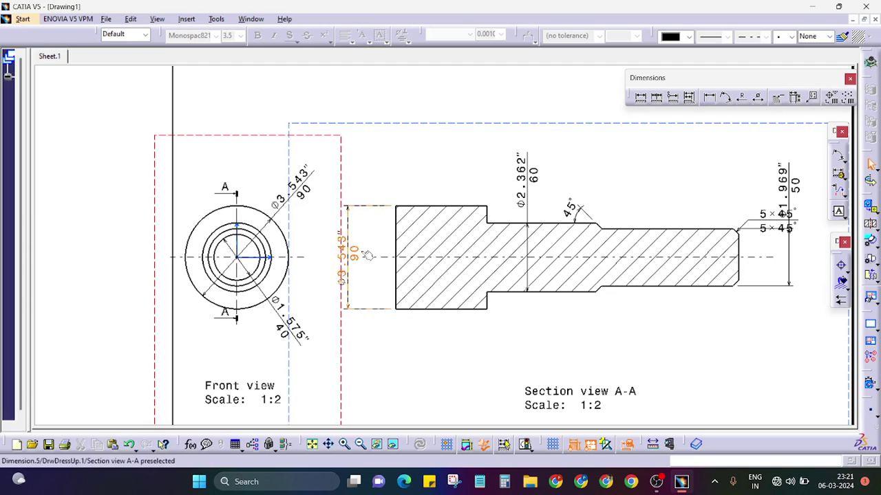
Move Ø1.969 beside the shaft's right end and the 5×45° chamfer label up and right.
mouse_move(384, 255)
middle_down()
mouse_move(494, 309)
mouse_move(622, 257)
middle_up()
drag(622, 257, 659, 298)
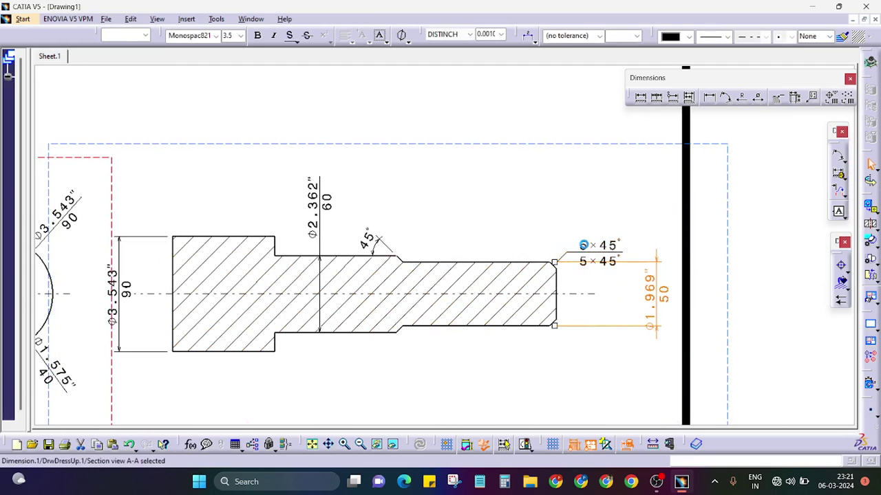
drag(596, 238, 630, 219)
mouse_move(598, 219)
middle_down()
mouse_move(478, 275)
mouse_move(507, 252)
middle_up()
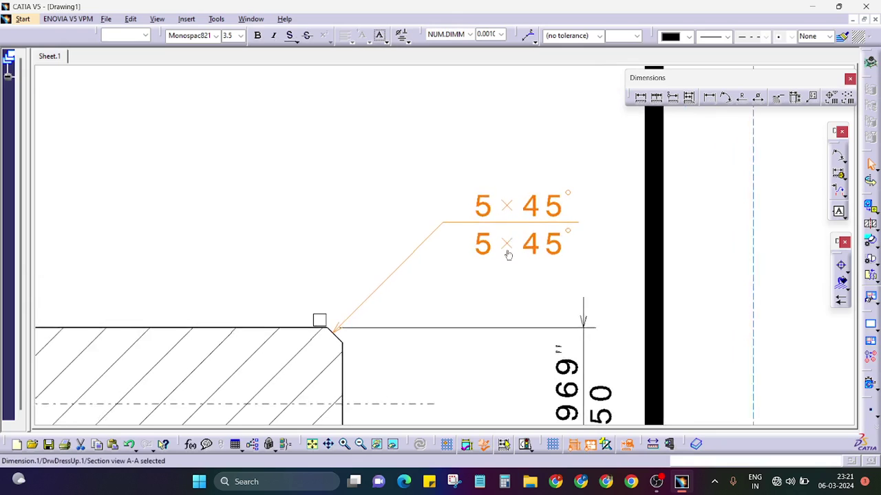
click(622, 291)
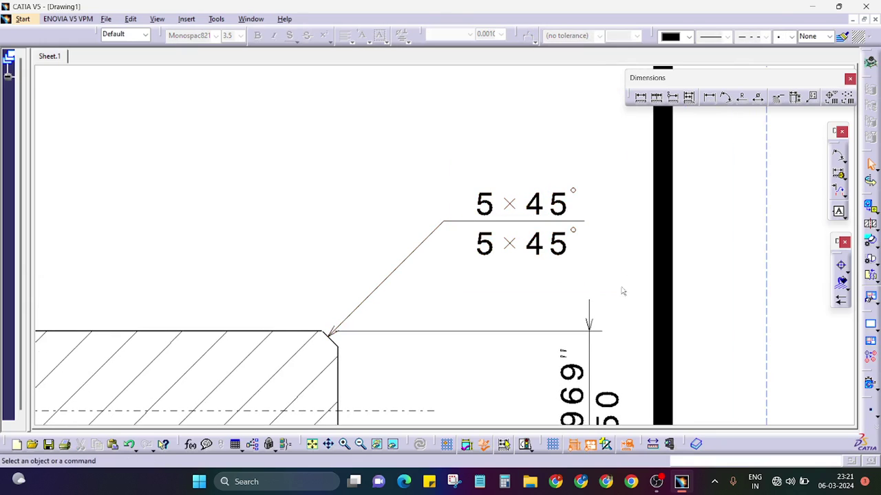
ctrl+middle_drag(625, 259, 653, 279)
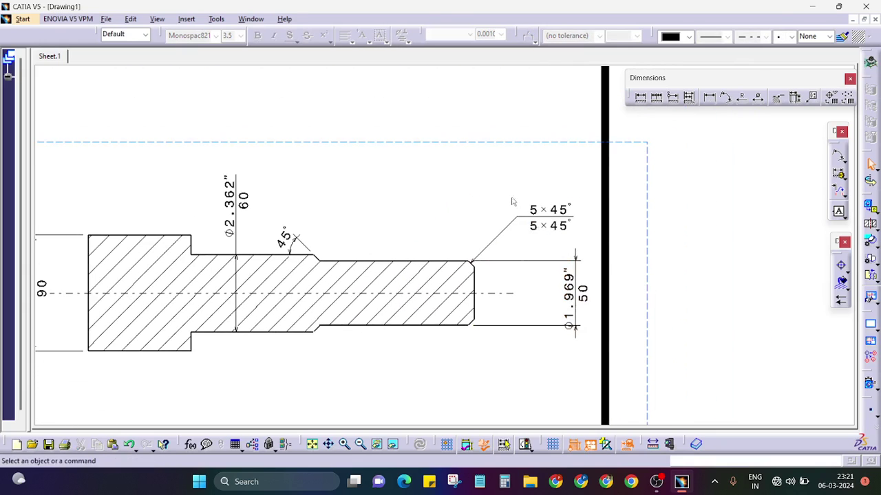
Select the 5×45° chamfer callout on the section view.
click(583, 263)
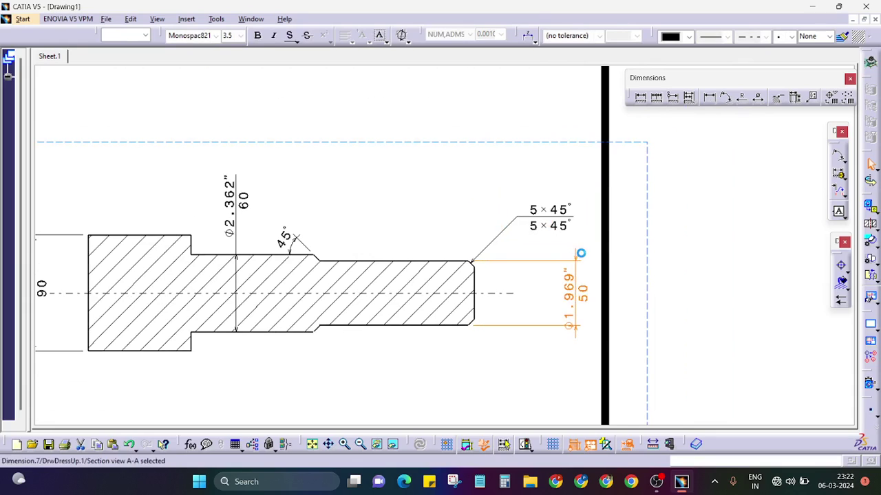
click(582, 261)
drag(496, 177, 596, 249)
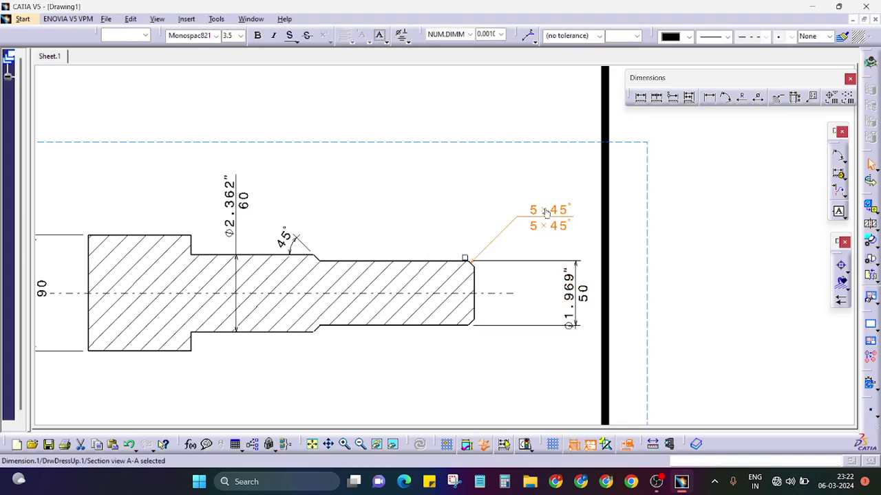
mouse_move(492, 186)
mouse_down()
mouse_move(589, 254)
mouse_move(583, 249)
mouse_up()
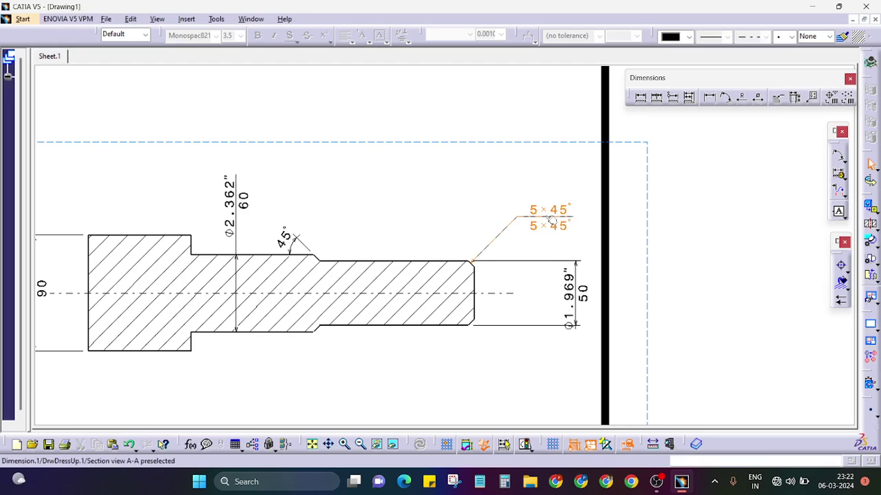
click(551, 219)
middle_drag(439, 193, 550, 220)
Set the chamfer callout's main description to DISTINCH and dual to DISTMM, then apply and confirm.
right_click(546, 219)
click(604, 296)
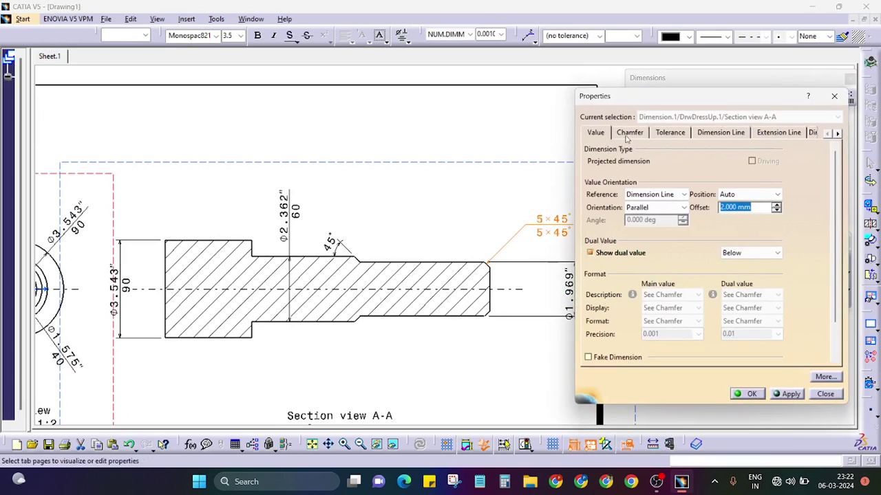
drag(617, 98, 635, 102)
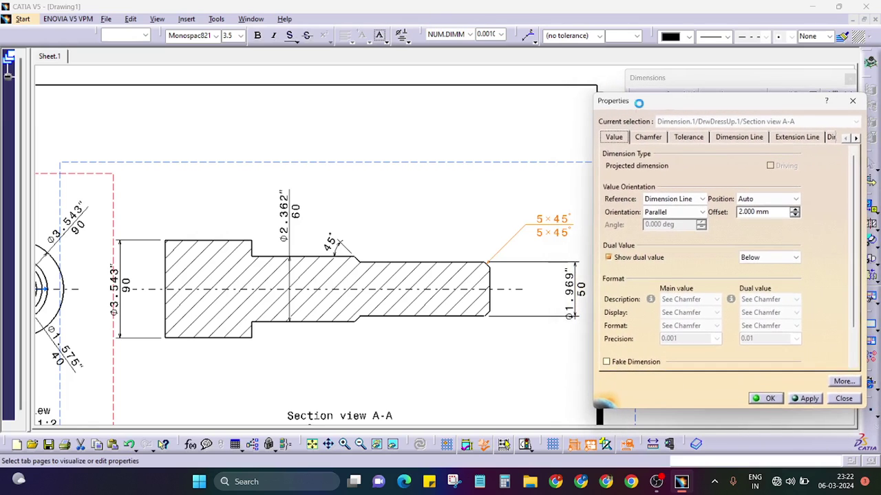
click(647, 138)
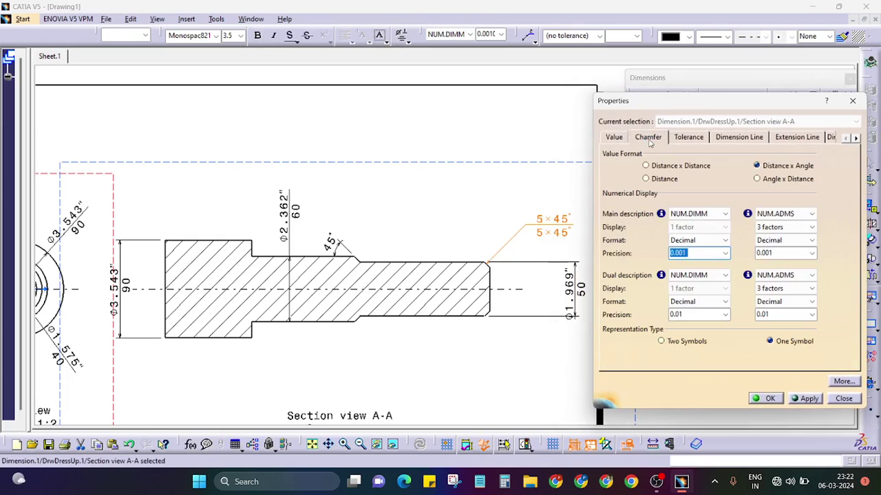
click(709, 214)
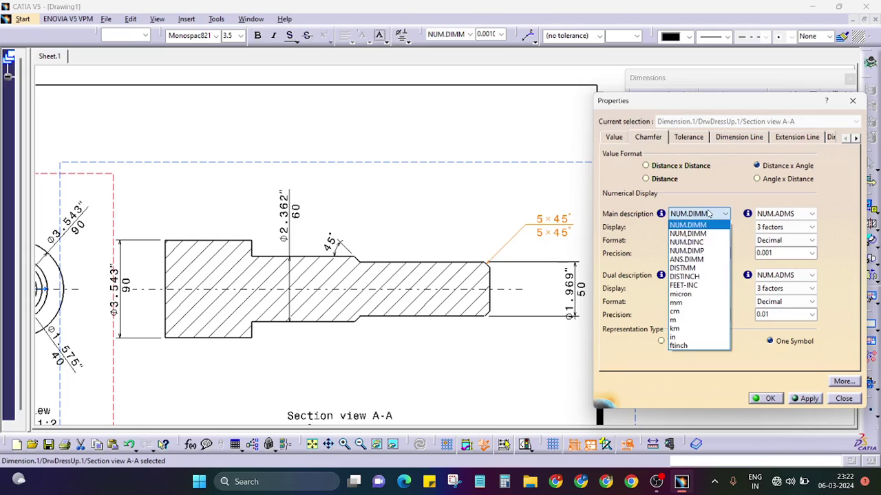
click(684, 275)
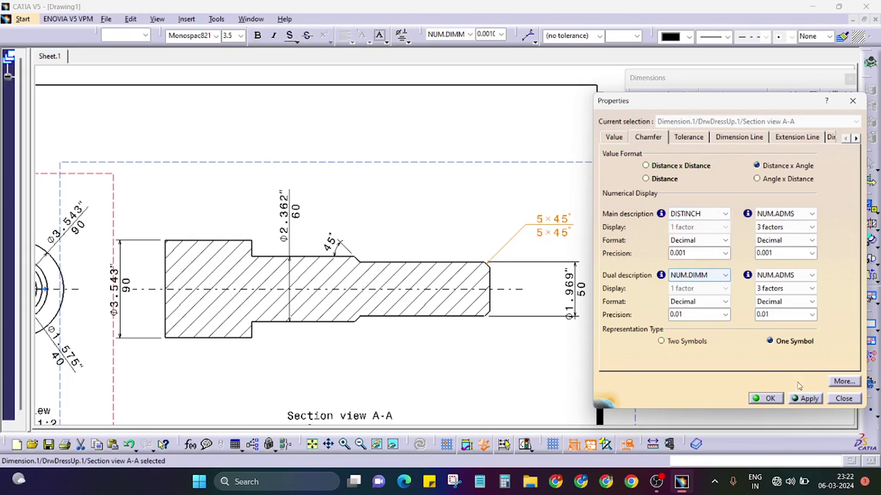
click(806, 399)
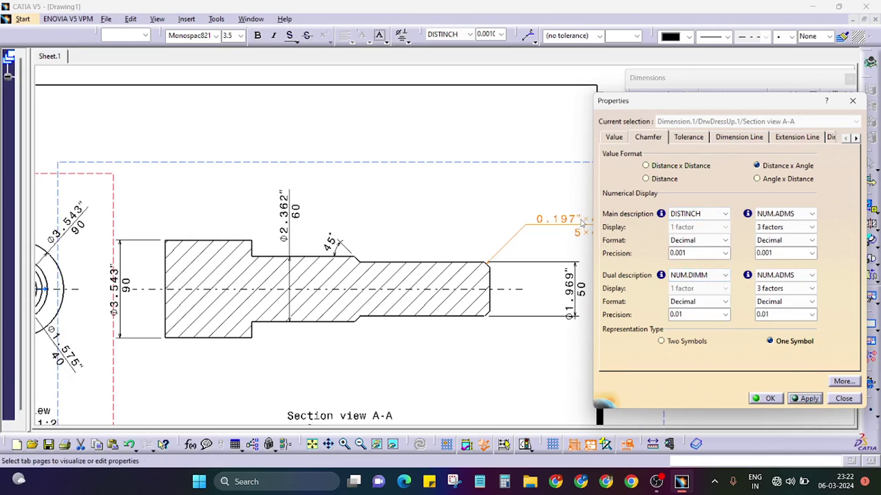
click(701, 275)
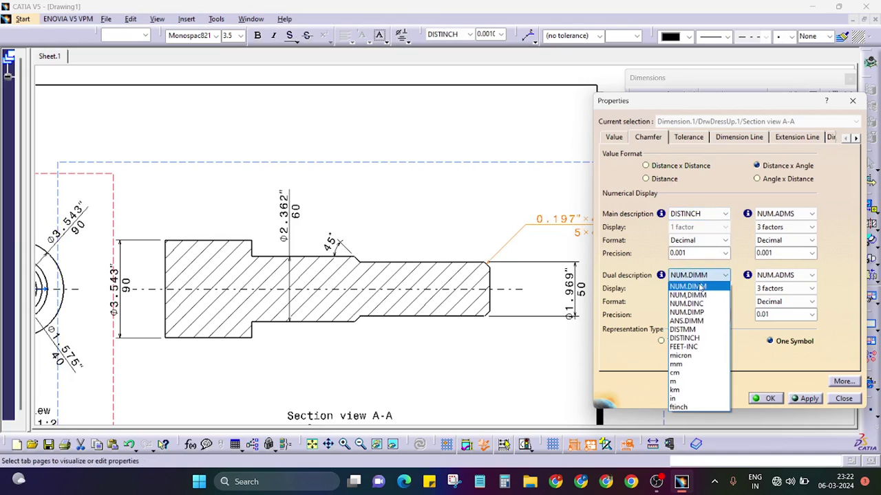
click(699, 330)
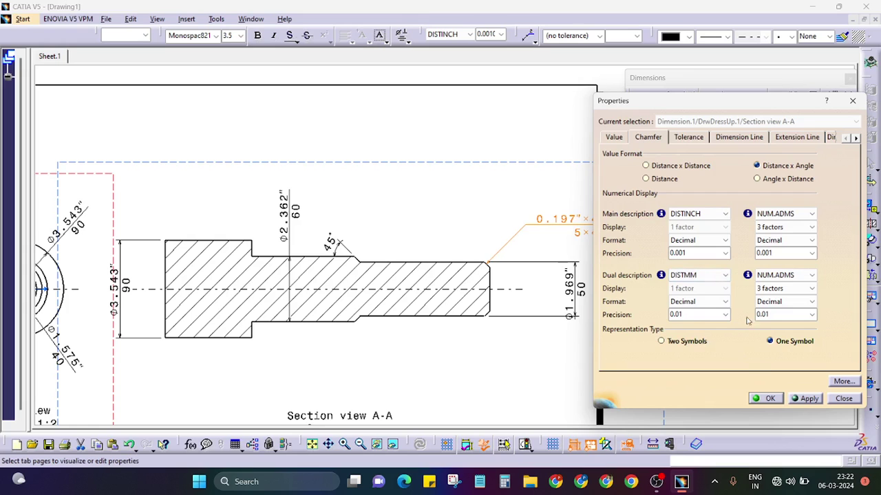
click(766, 399)
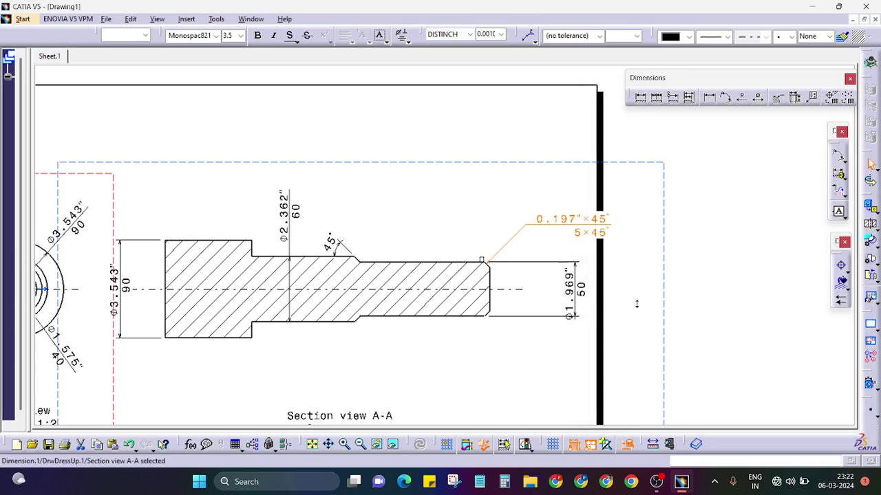
Move the chamfer callout down-left by the shaft end and shift the section view slightly left.
mouse_move(635, 303)
ctrl+middle_down()
mouse_move(632, 256)
mouse_move(596, 265)
ctrl+middle_up()
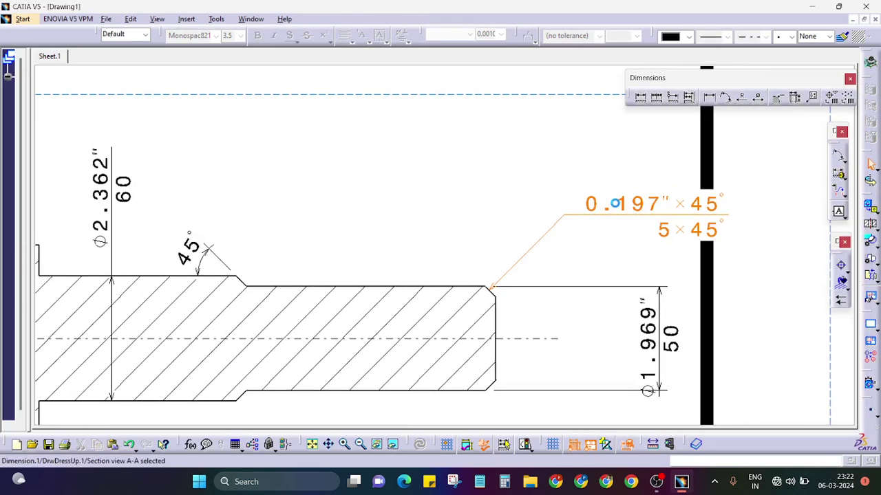
mouse_move(597, 212)
mouse_down()
mouse_move(569, 243)
mouse_move(530, 249)
mouse_up()
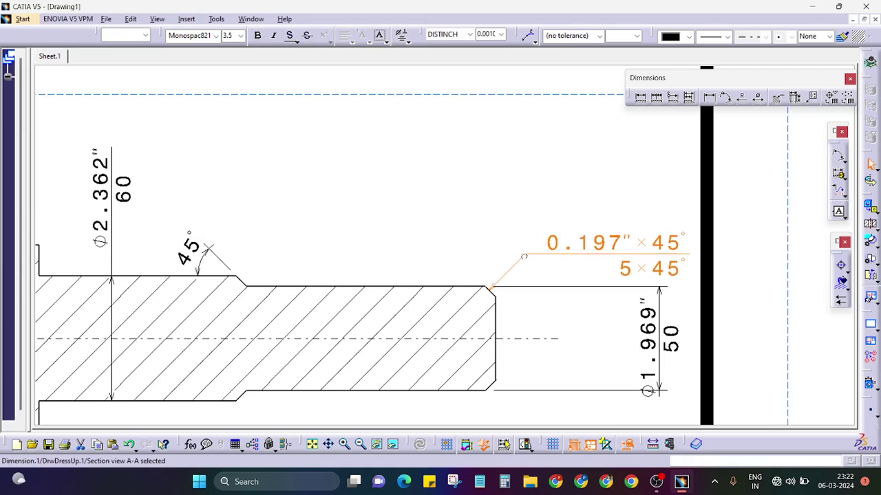
click(502, 204)
mouse_move(502, 205)
middle_down()
mouse_move(514, 181)
mouse_move(500, 148)
middle_up()
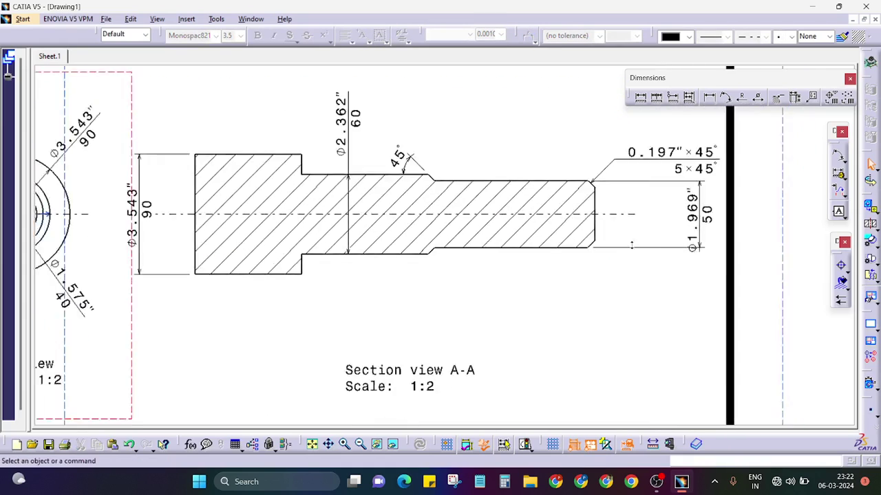
drag(503, 134, 487, 135)
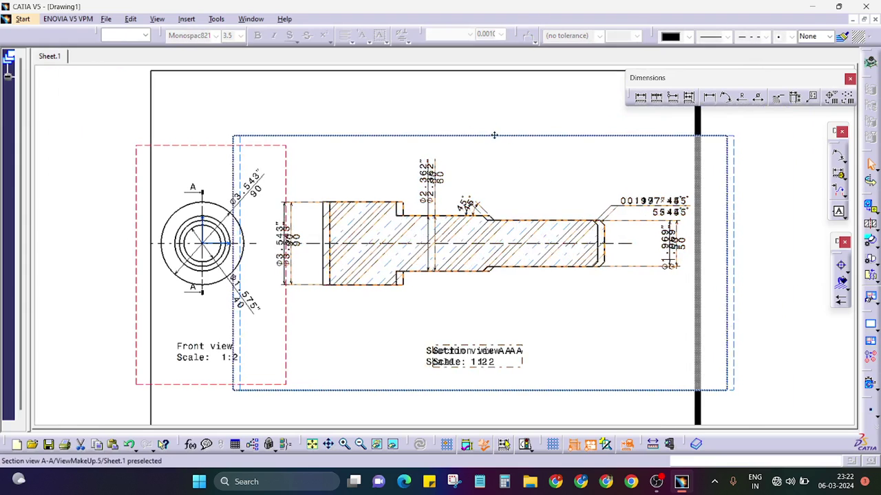
click(472, 177)
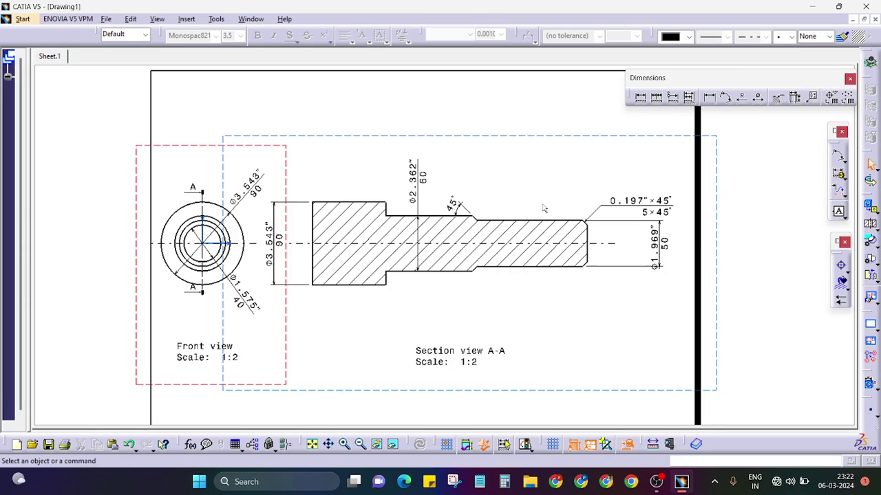
mouse_move(544, 208)
middle_down()
mouse_move(547, 195)
mouse_move(492, 183)
mouse_move(509, 189)
mouse_move(525, 165)
mouse_move(519, 173)
middle_up()
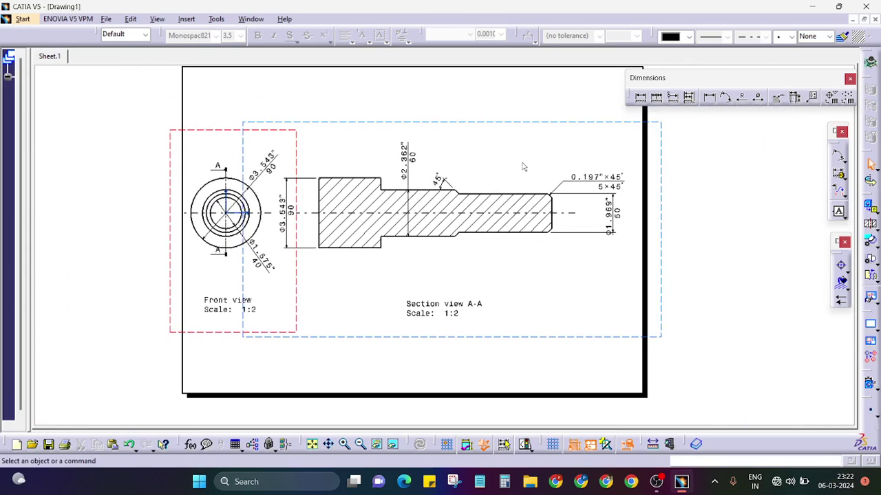